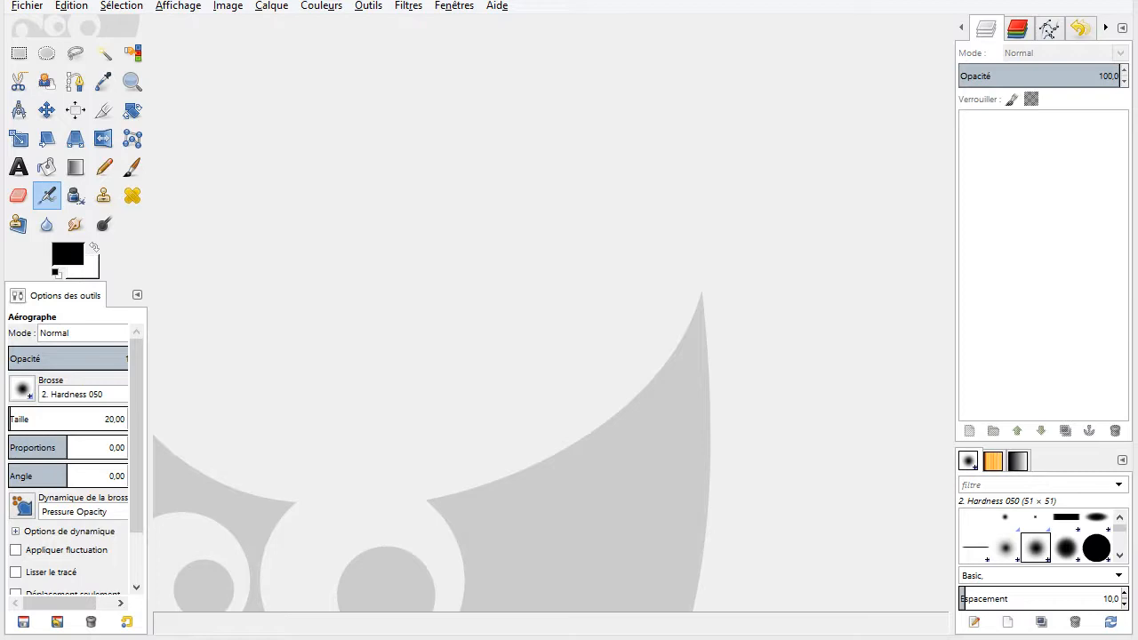
Open the photo ALBERVILLE 011Retouche.JPG and look over the wires crossing the sky around the church steeple.
left_click_drag(562, 421, 564, 337)
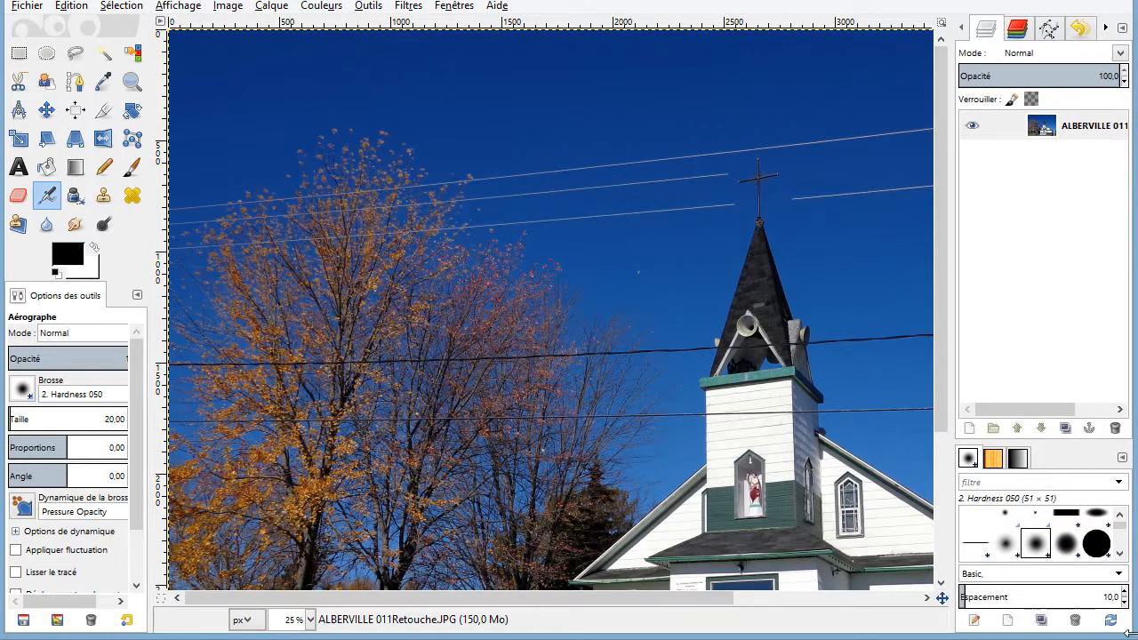
left_click_drag(562, 598, 818, 612)
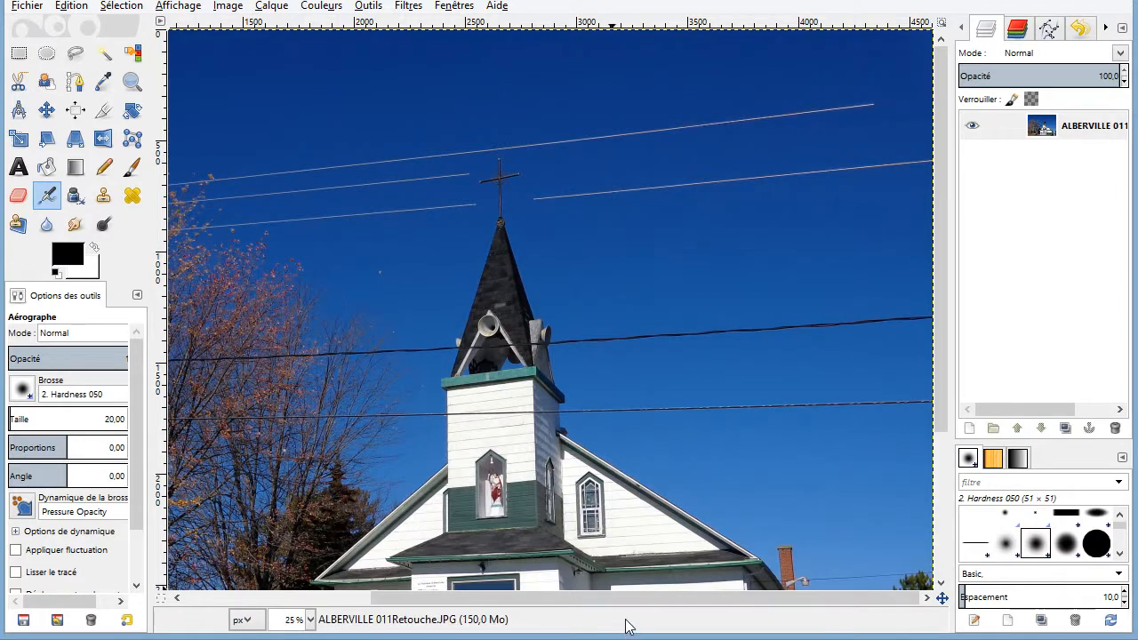
left_click_drag(613, 597, 422, 585)
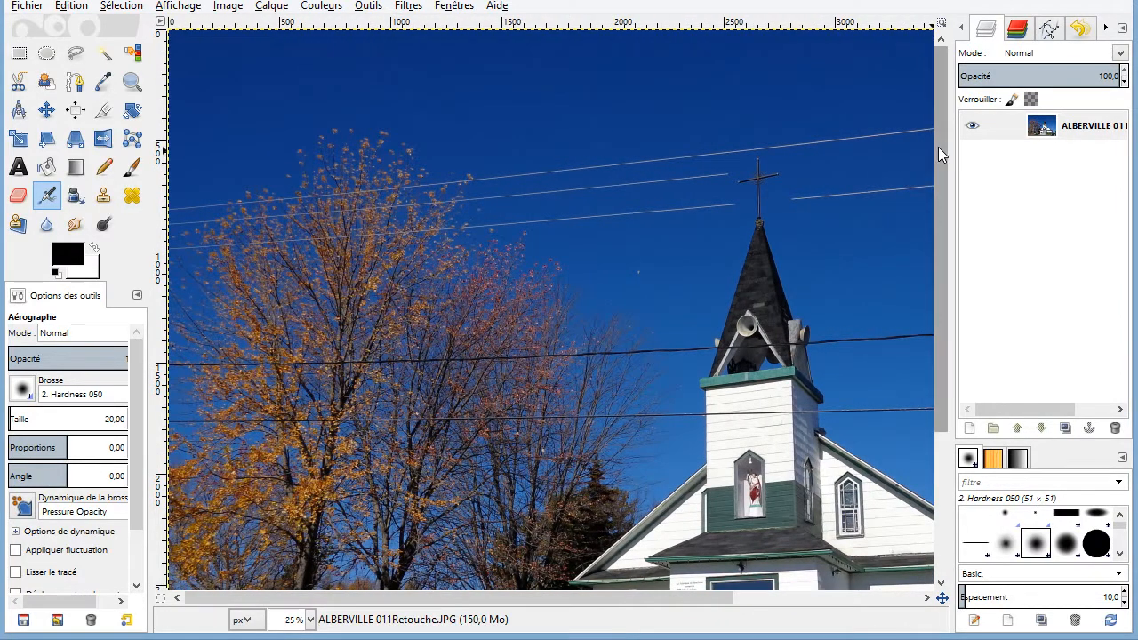
left_click_drag(938, 151, 938, 298)
left_click_drag(606, 598, 775, 600)
left_click_drag(939, 391, 946, 279)
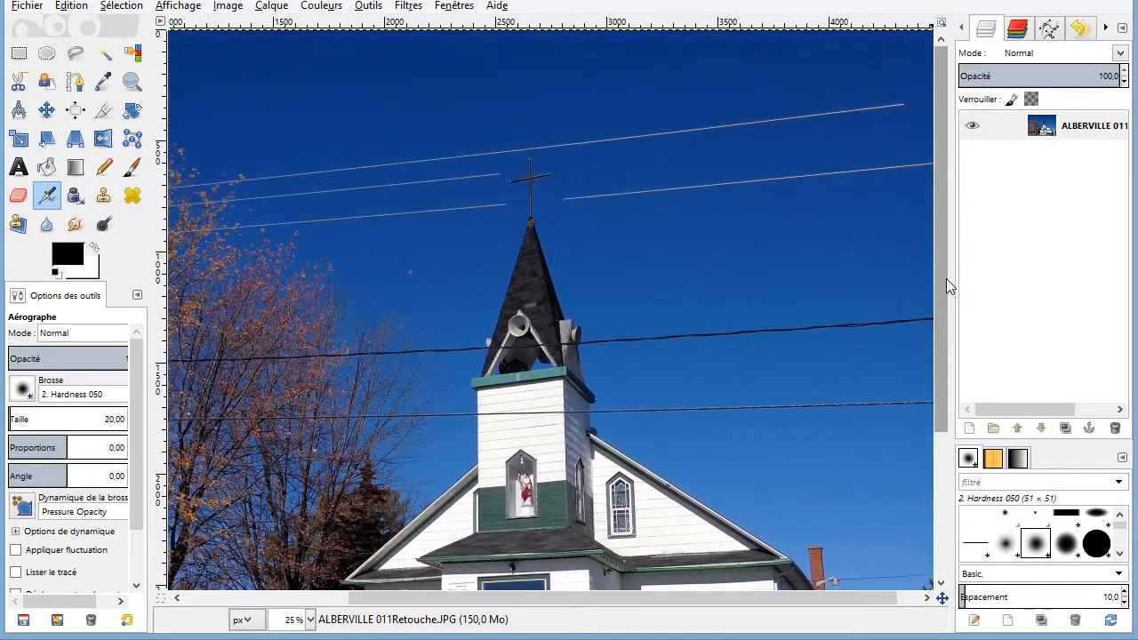
left_click_drag(745, 598, 789, 595)
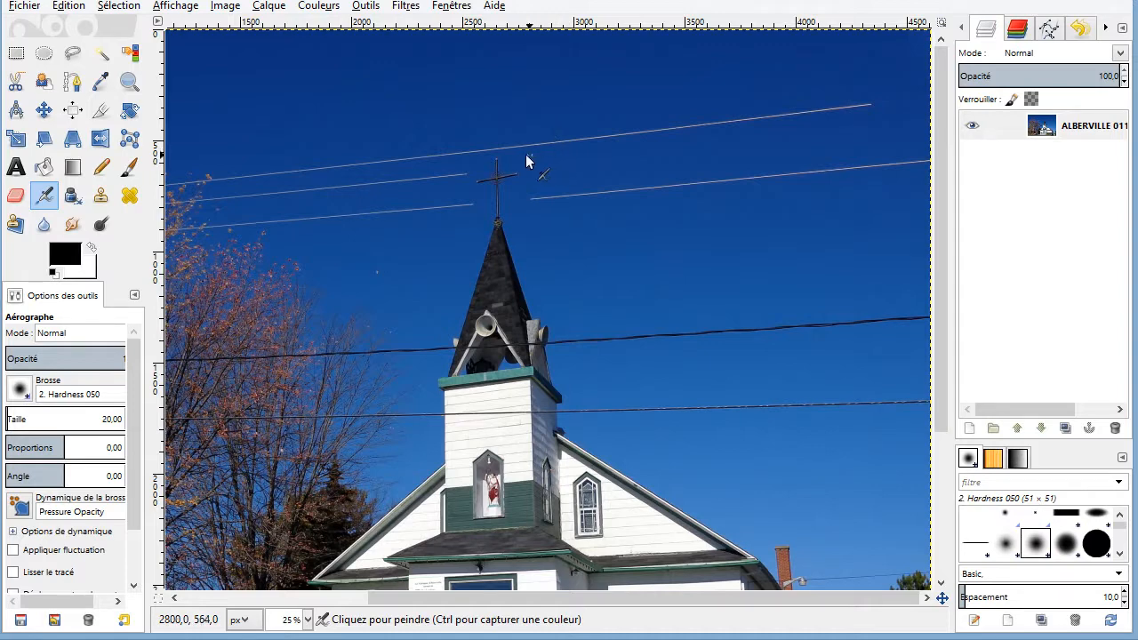
Activate the Clone tool and examine the cut end of the upper wire segment just left of the steeple's cross.
left_click(101, 196)
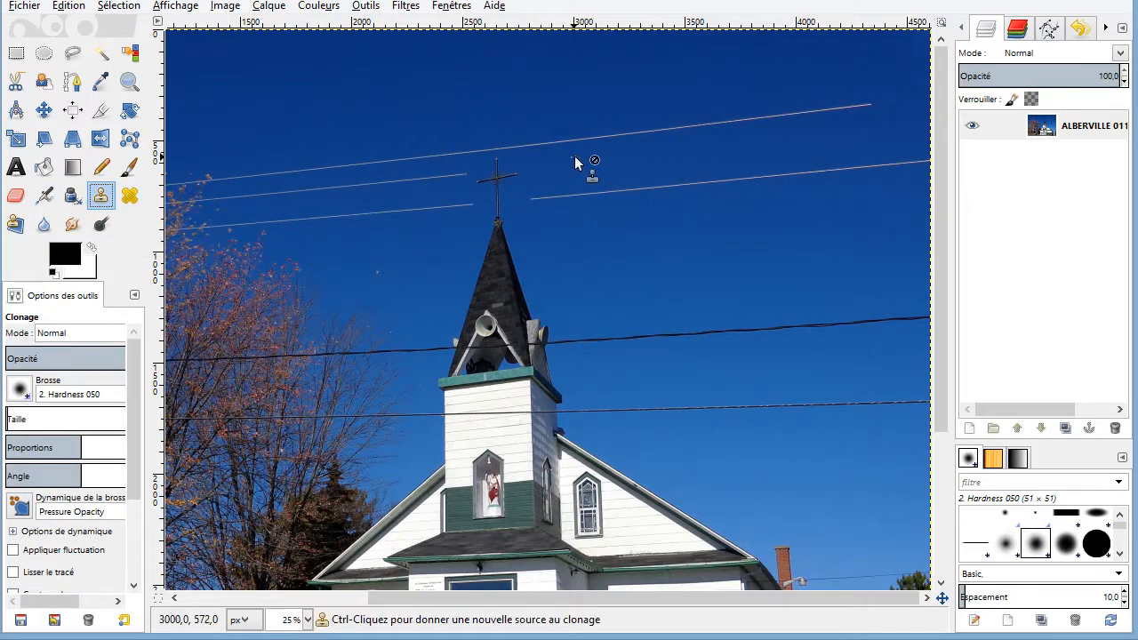
scroll(575, 156, "up", 4, "ctrl")
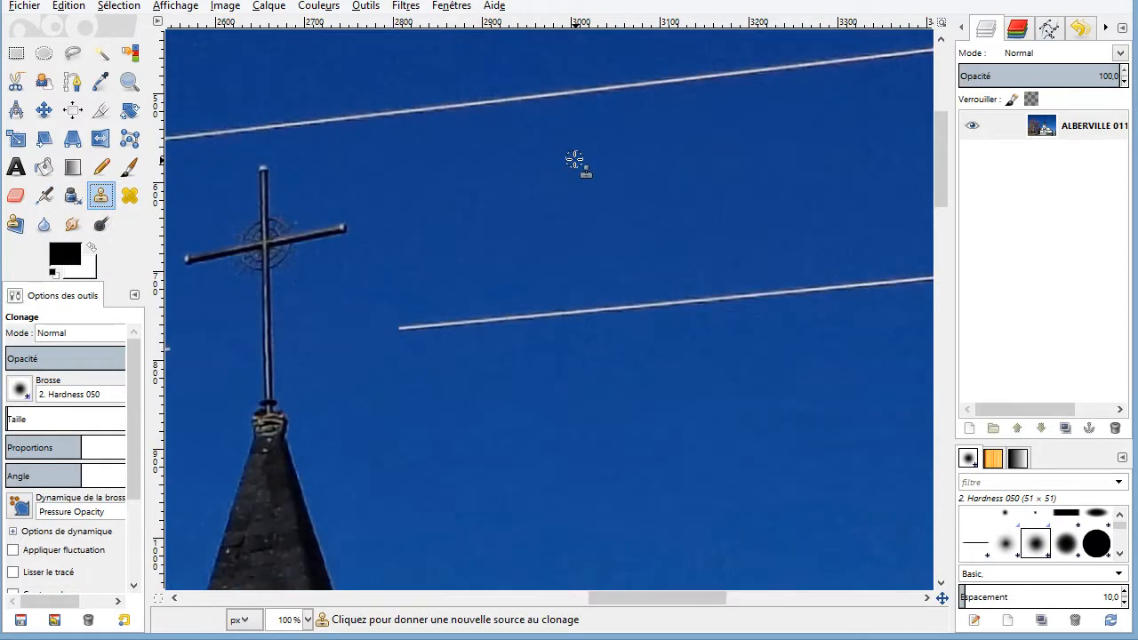
scroll(457, 249, "down", 2, "ctrl")
scroll(459, 246, "up", 2, "ctrl")
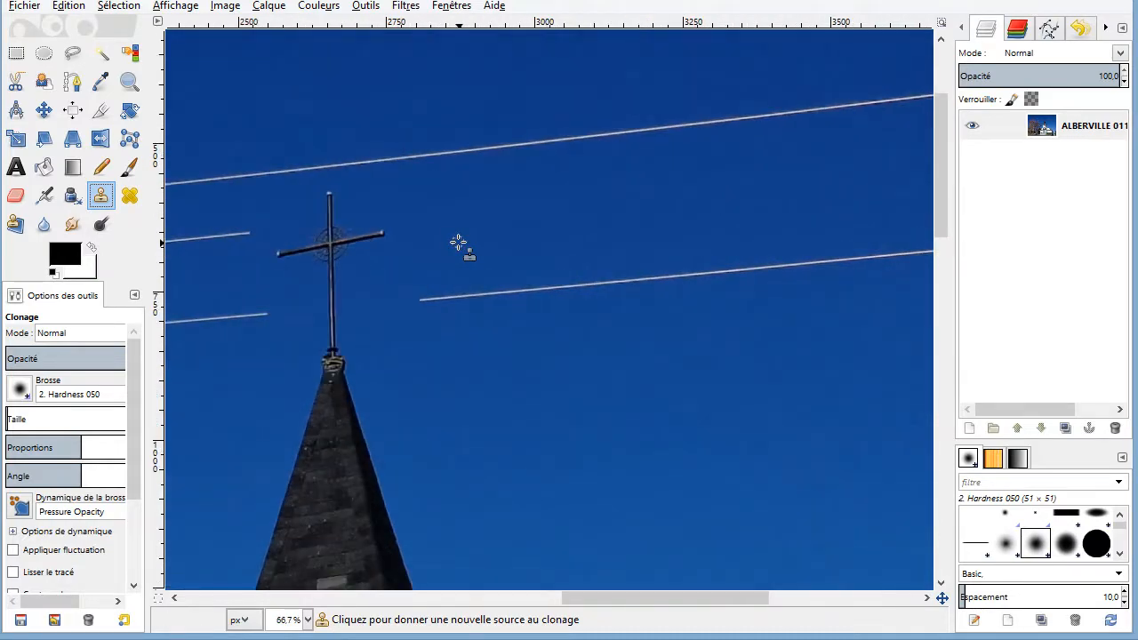
scroll(457, 244, "down", 2, "ctrl")
scroll(457, 244, "up", 2, "ctrl")
scroll(457, 244, "down", 3, "ctrl")
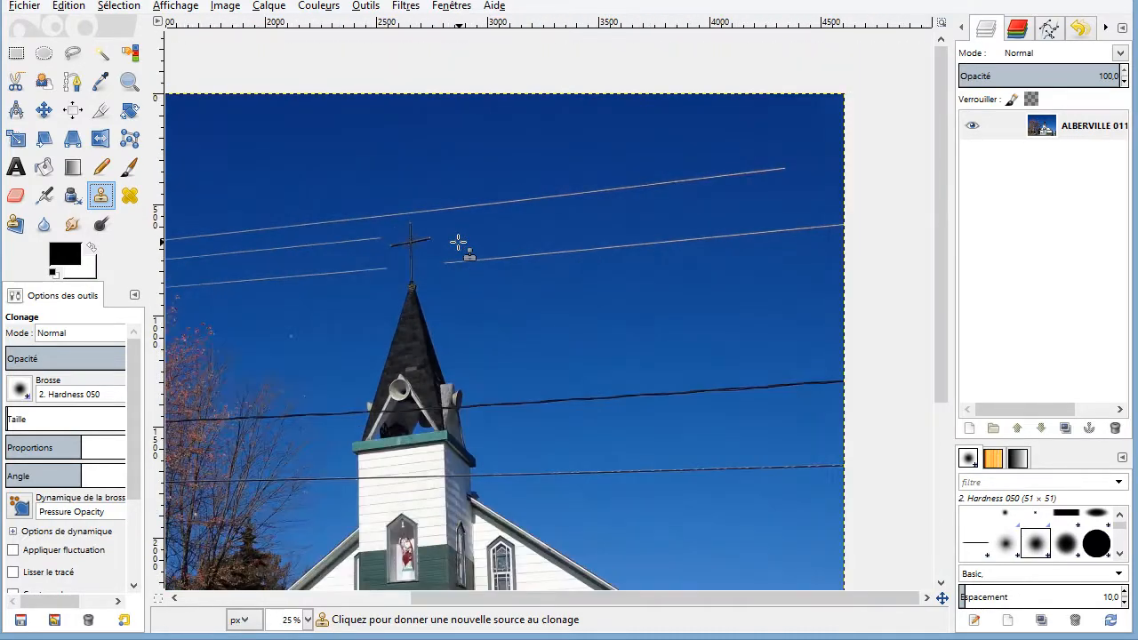
scroll(457, 243, "up", 3, "ctrl")
scroll(457, 244, "down", 5, "ctrl")
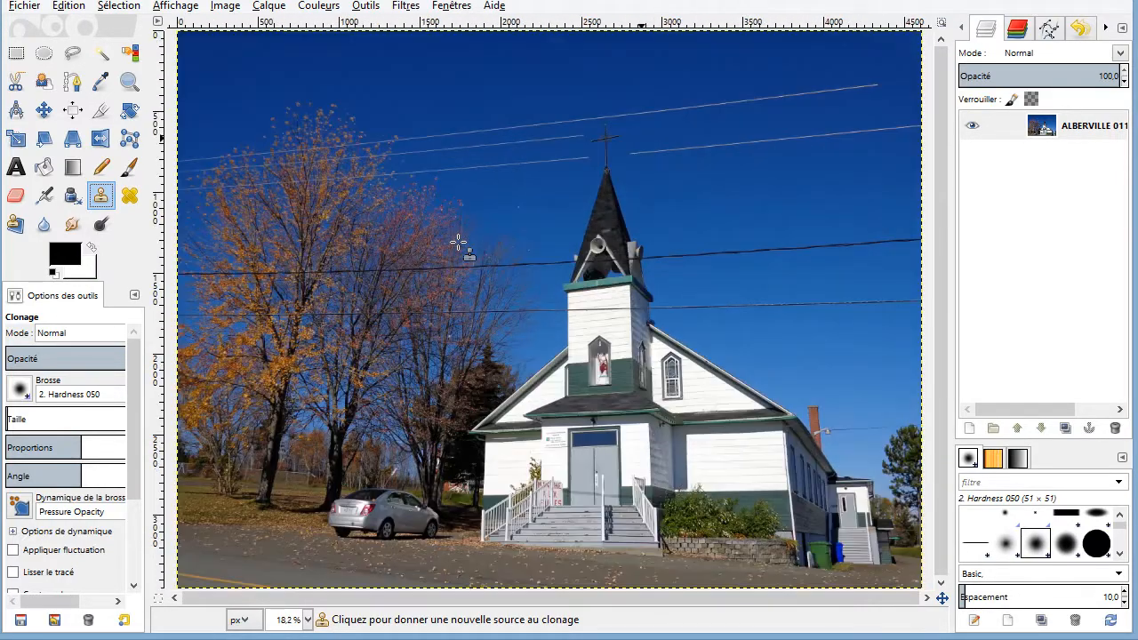
scroll(457, 244, "up", 2, "ctrl")
scroll(457, 243, "up", 1, "ctrl")
scroll(871, 127, "down", 3, "ctrl")
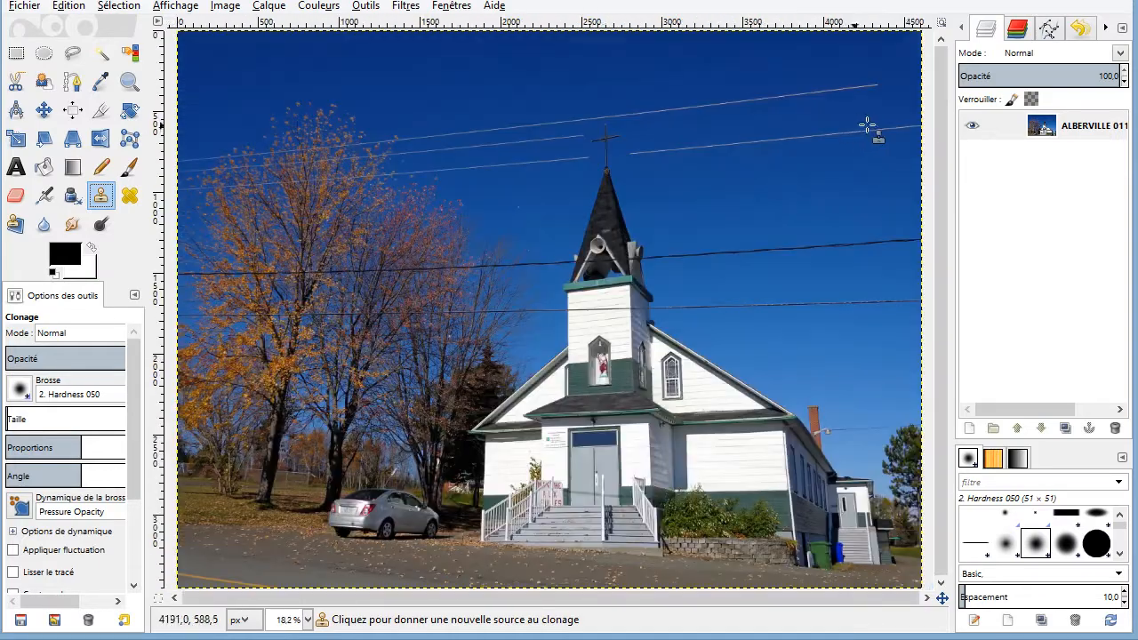
scroll(781, 144, "up", 1, "ctrl")
scroll(565, 136, "up", 2, "ctrl")
scroll(391, 149, "up", 5, "ctrl")
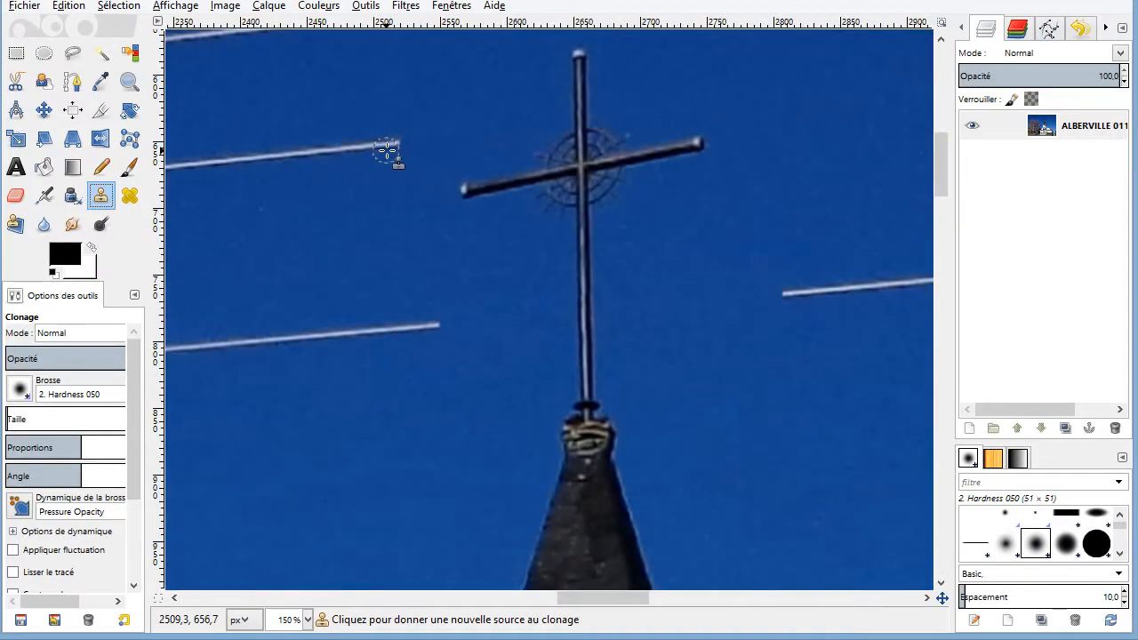
scroll(393, 151, "down", 3, "ctrl")
scroll(393, 153, "up", 4, "ctrl")
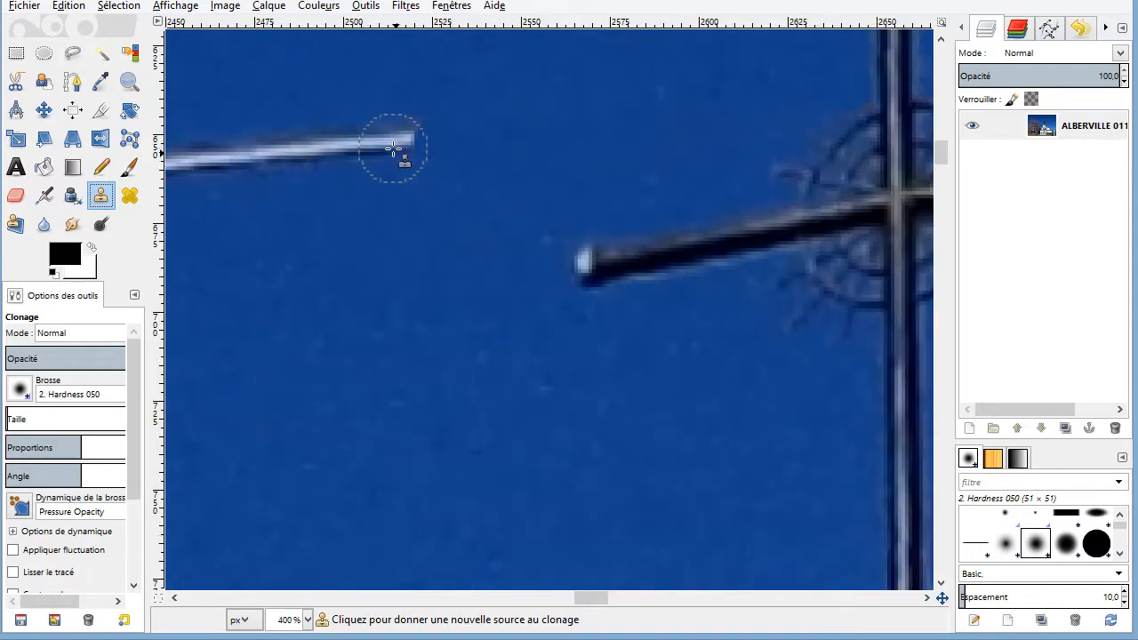
scroll(405, 151, "down", 1, "ctrl")
scroll(495, 153, "down", 3, "ctrl")
scroll(475, 158, "up", 5, "ctrl")
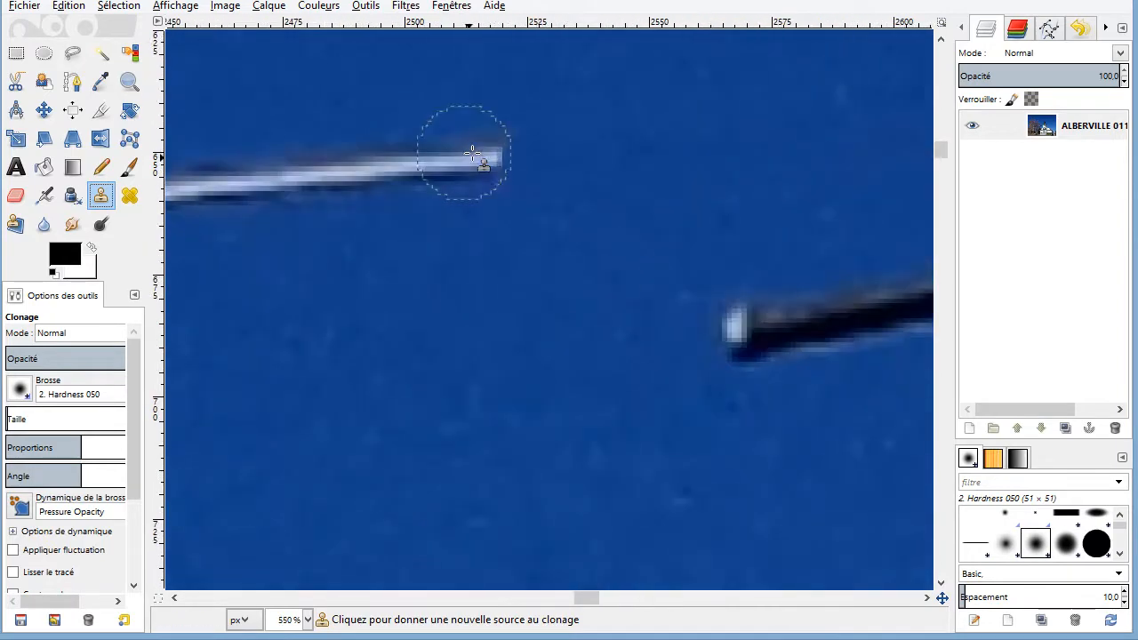
scroll(521, 169, "down", 2, "ctrl")
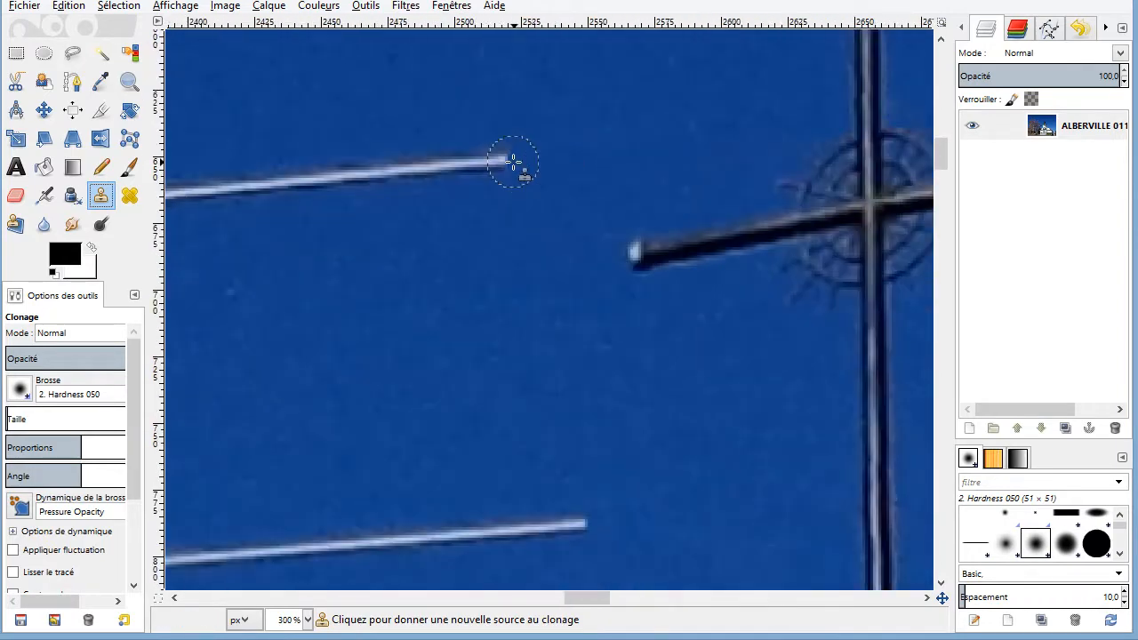
scroll(523, 172, "up", 1, "ctrl")
scroll(523, 172, "up", 1, "ctrl")
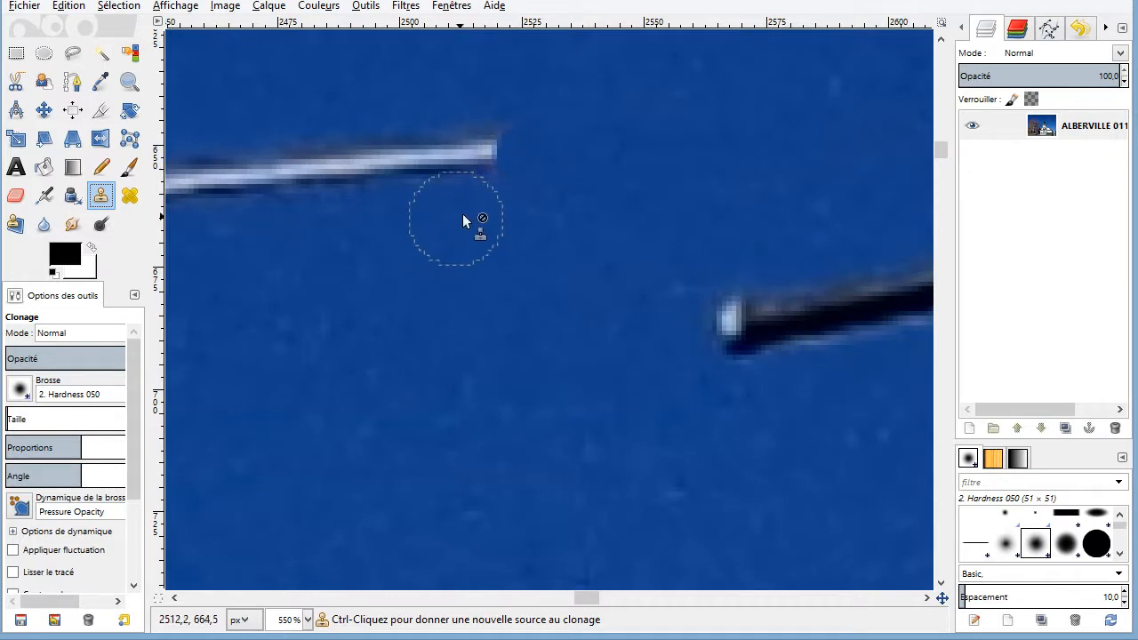
Choose the 2. Hardness 100 brush for the Clone tool and set its size to 10.99.
left_click(20, 390)
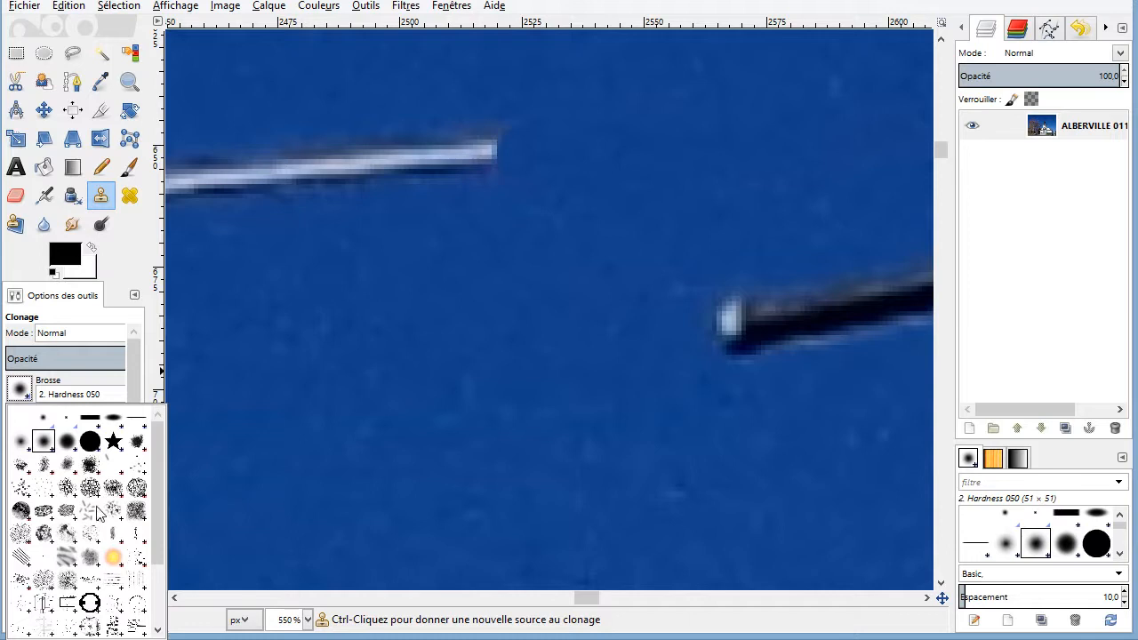
left_click(92, 444)
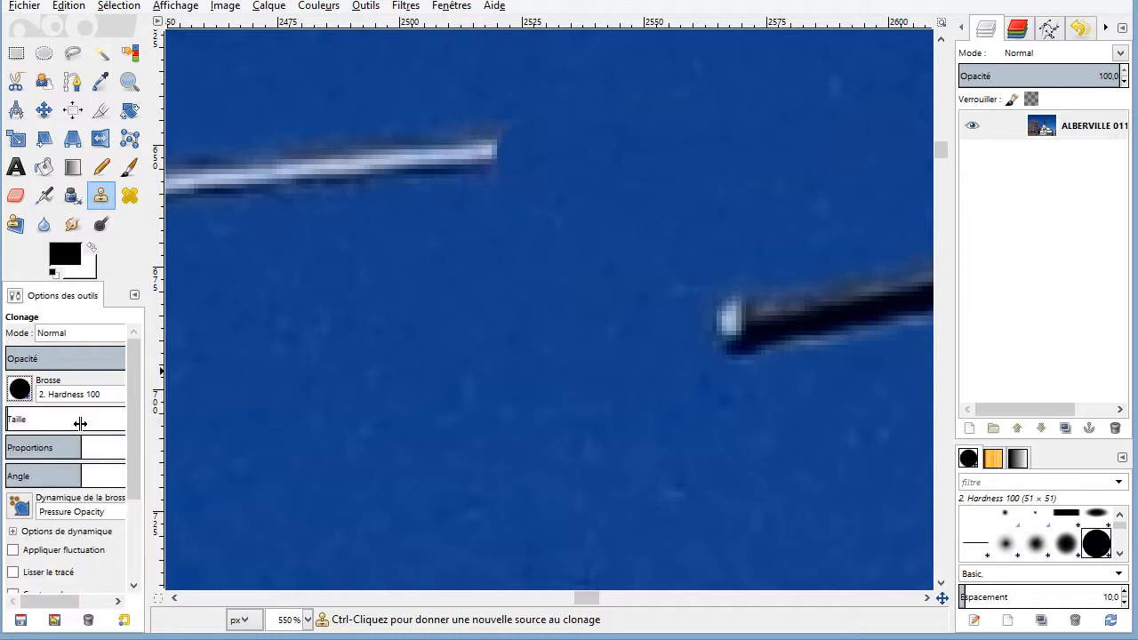
left_click(125, 424)
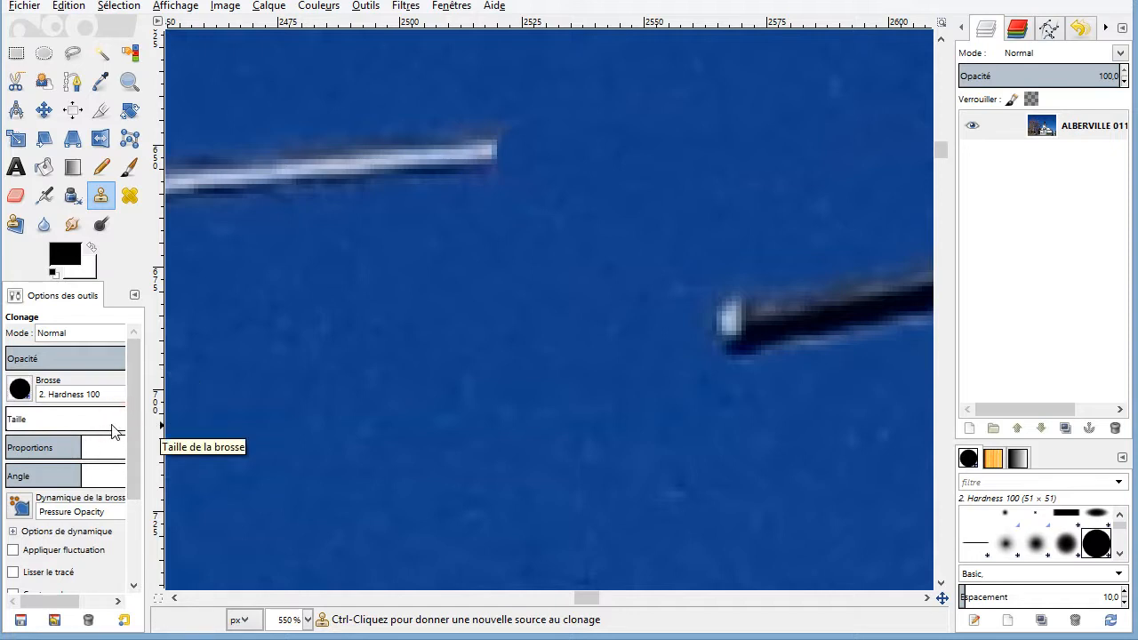
left_click_drag(144, 424, 184, 420)
left_click(161, 396)
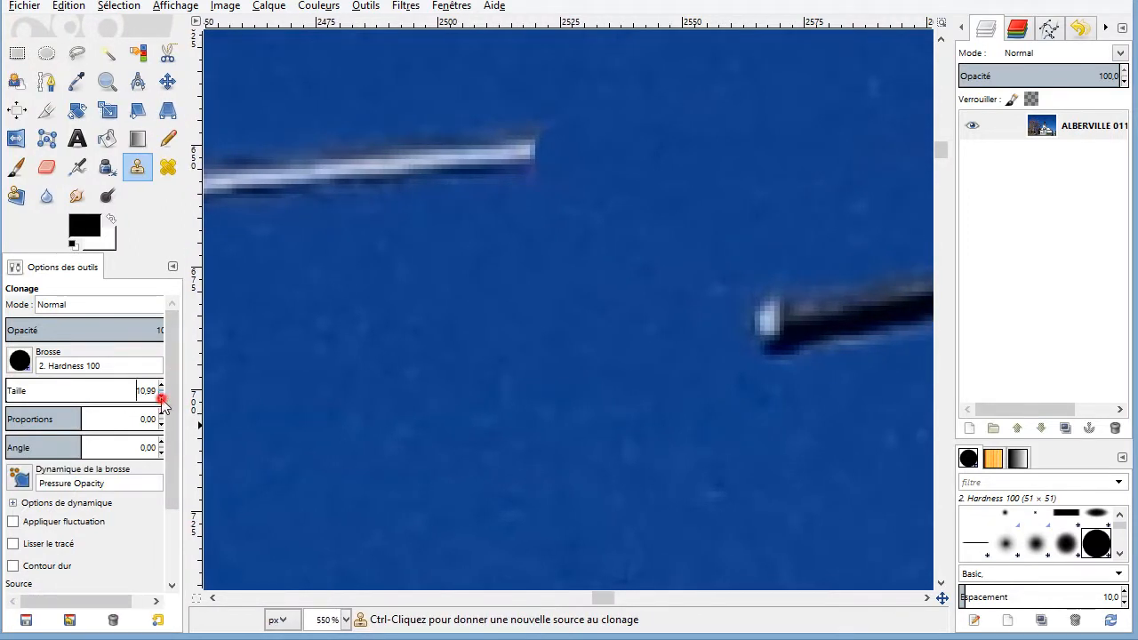
left_click(161, 398)
left_click(161, 399)
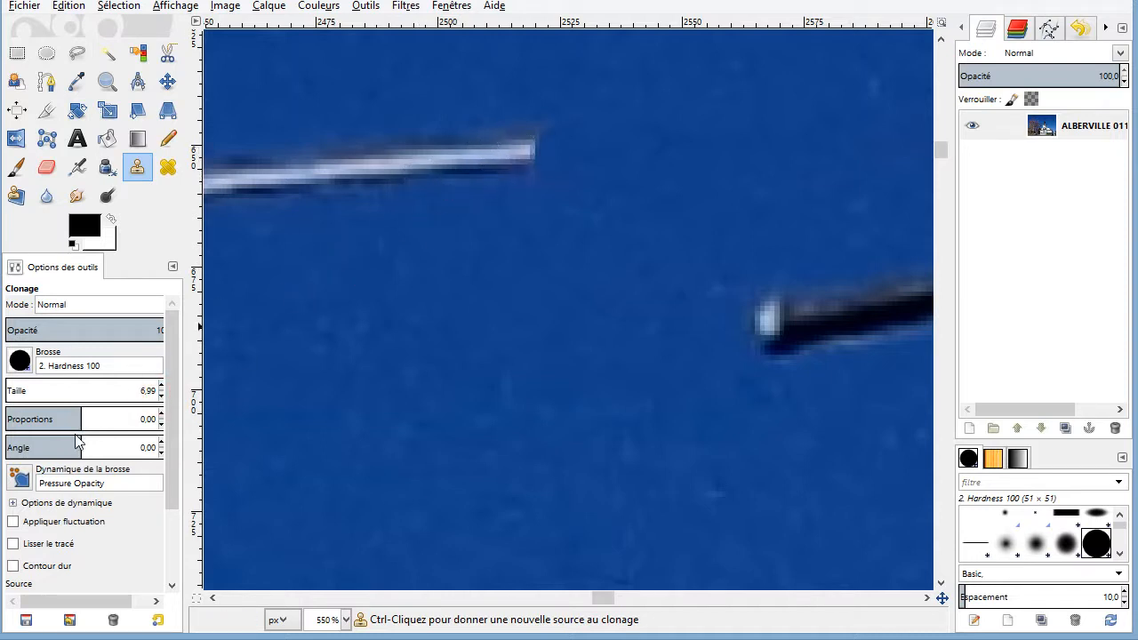
left_click(161, 388)
left_click(160, 388)
left_click(161, 389)
left_click(160, 389)
Set the clone source on the blue sky just above the cut wire end left of the steeple's cross.
scroll(535, 148, "down", 5, "ctrl")
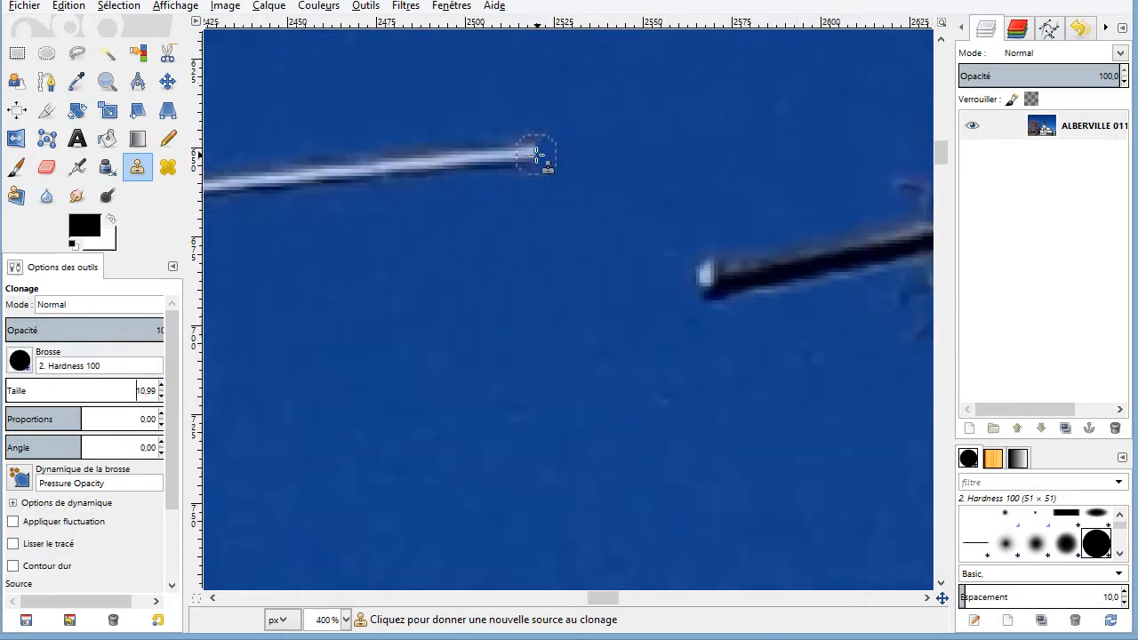
scroll(539, 148, "down", 2, "ctrl")
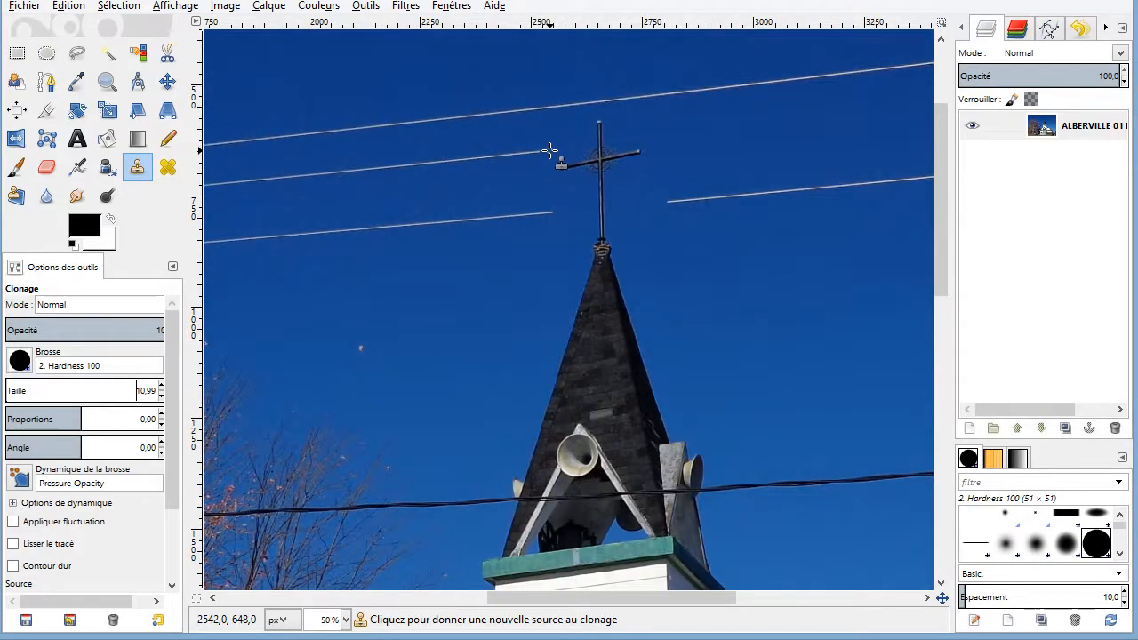
scroll(545, 153, "up", 5, "ctrl")
scroll(516, 158, "down", 3, "ctrl")
scroll(514, 160, "up", 4, "ctrl")
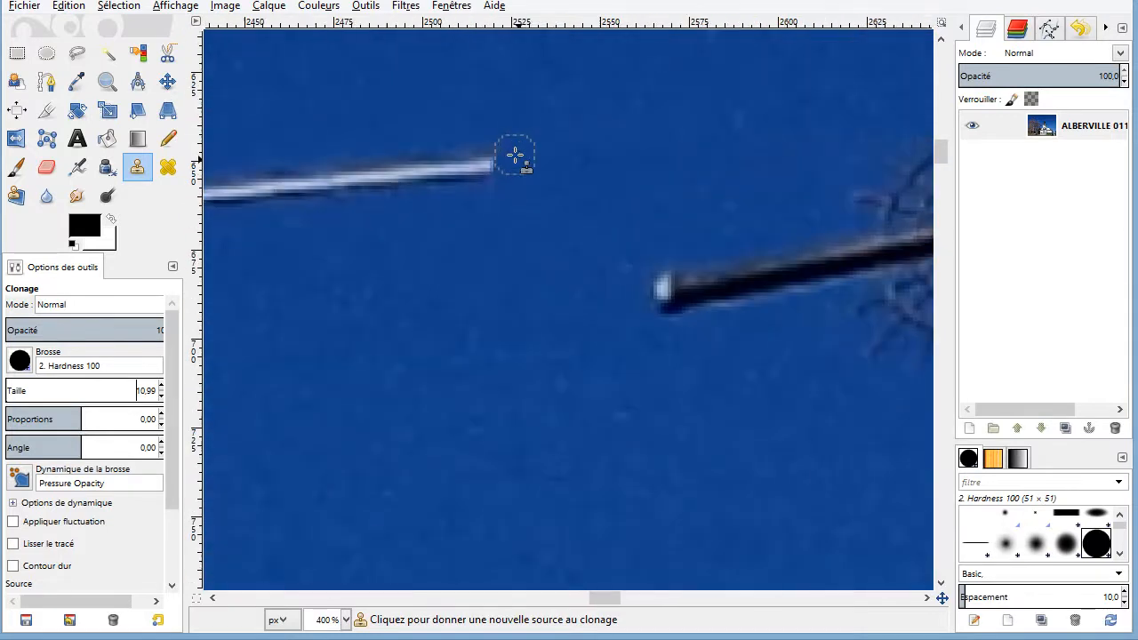
scroll(484, 206, "up", 3)
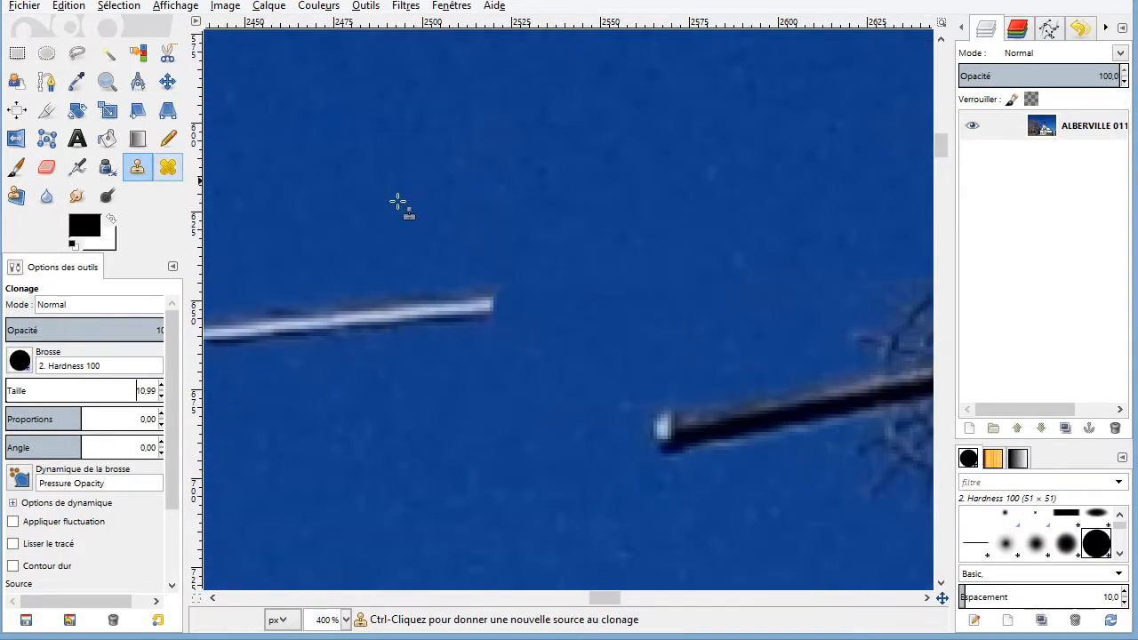
key("ctrl")
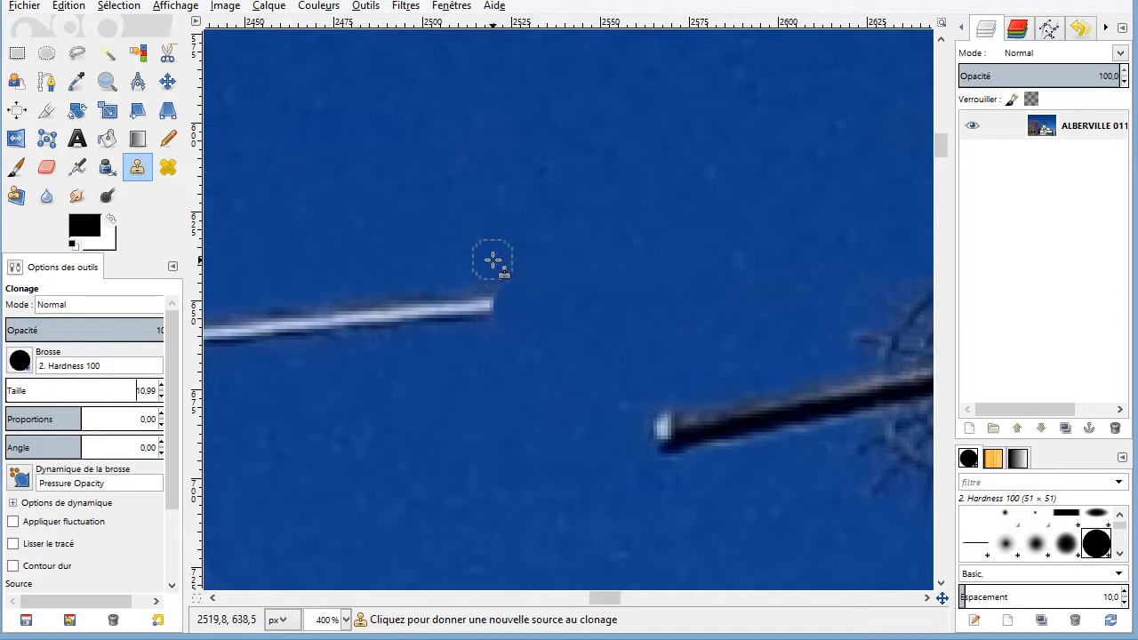
left_click(491, 259, "ctrl")
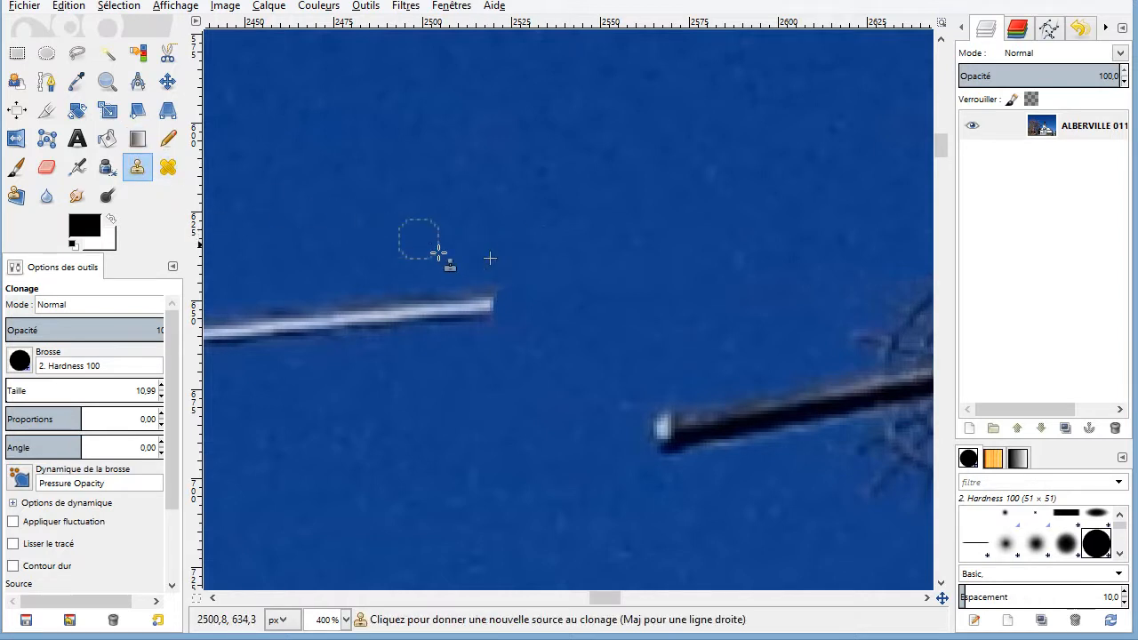
left_click(489, 257, "ctrl")
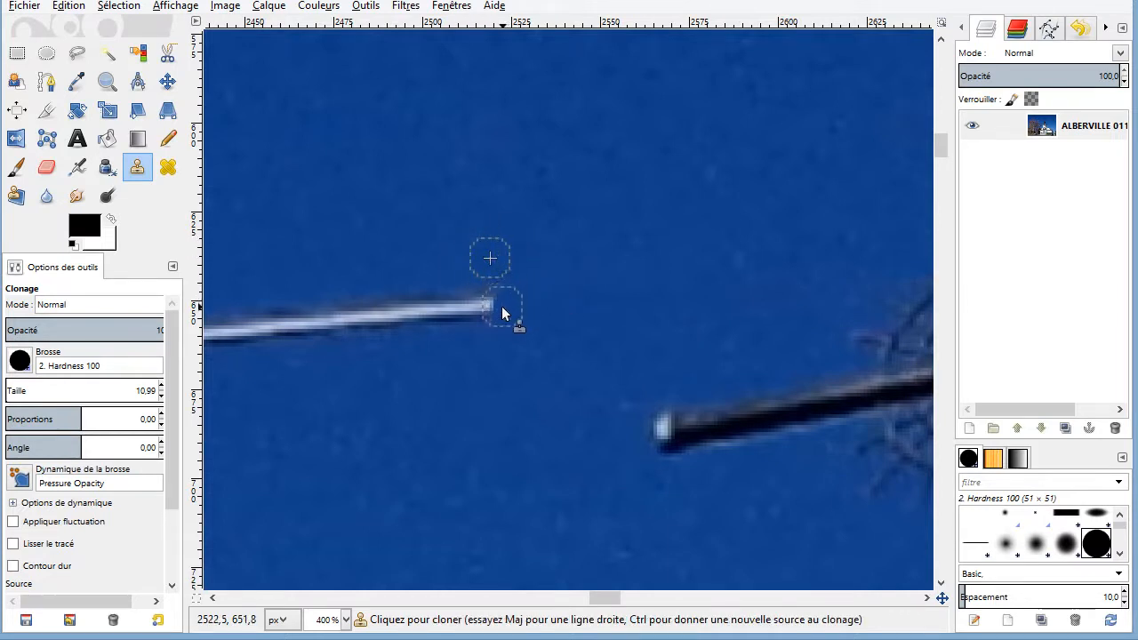
Clone sky over the last 67 px or so of the wire left of the cross, including its leftover dark edges.
left_click_drag(496, 302, 272, 318)
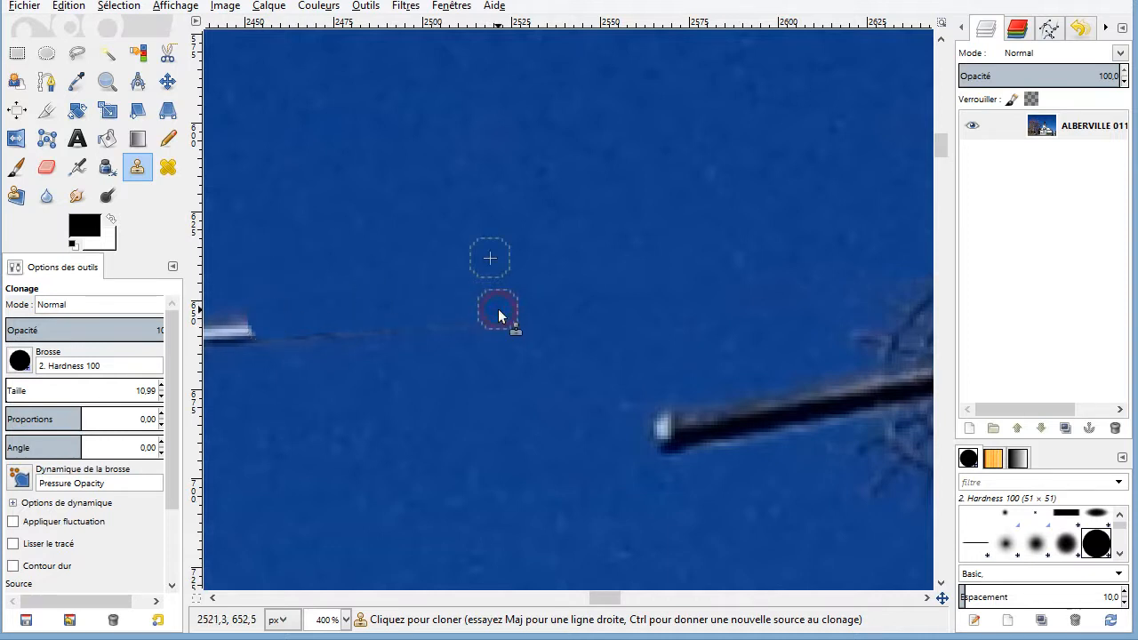
left_click_drag(499, 311, 275, 336)
left_click_drag(500, 286, 455, 286)
left_click_drag(265, 314, 267, 314)
Activate the Heal tool and set its source on the clean sky between the middle wire's cut end and the cross.
left_click(213, 598)
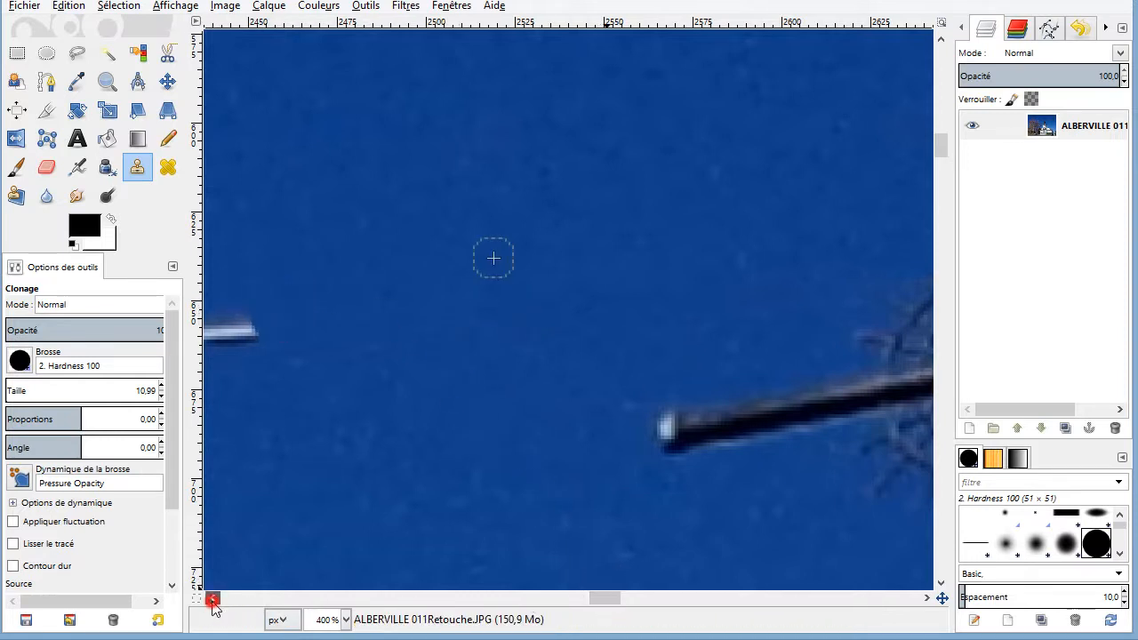
left_click(212, 599)
left_click(212, 600)
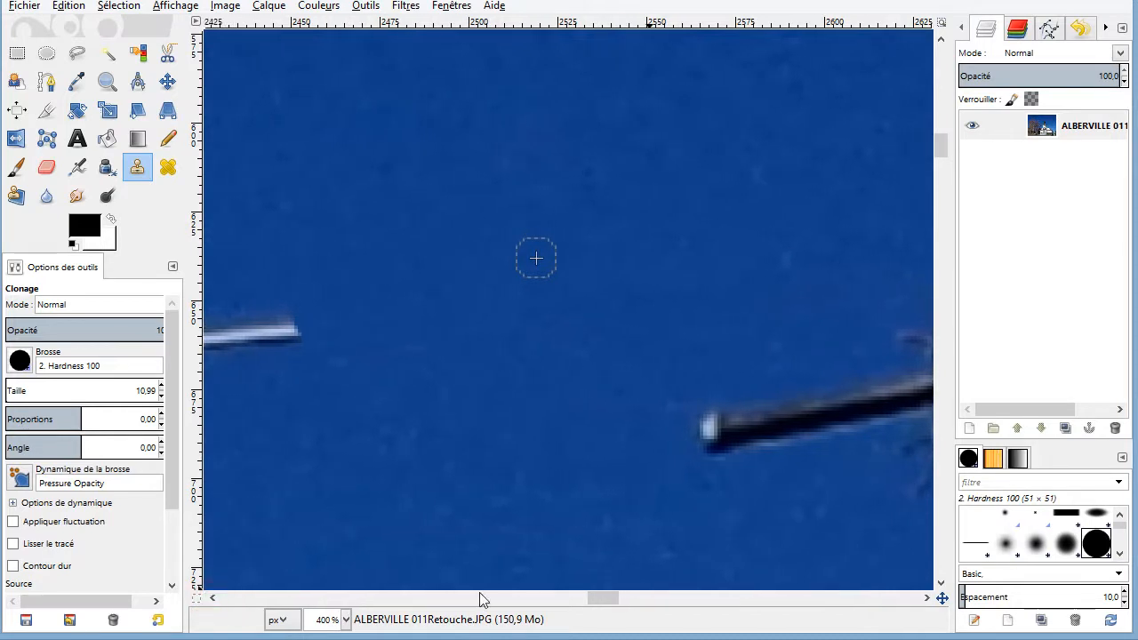
left_click_drag(602, 598, 596, 602)
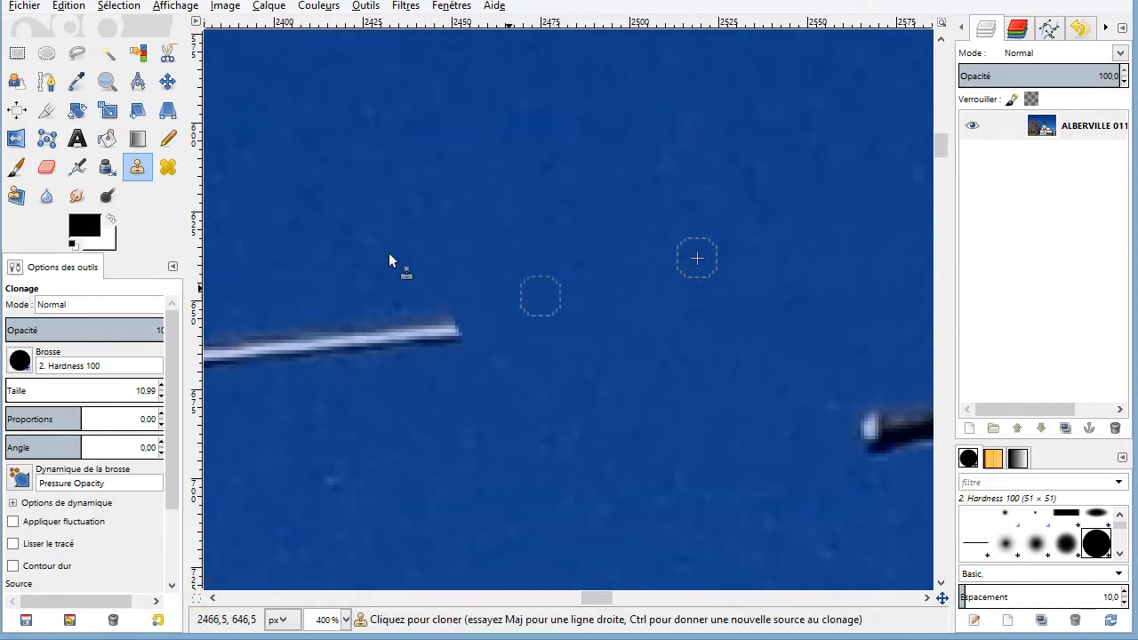
key("h")
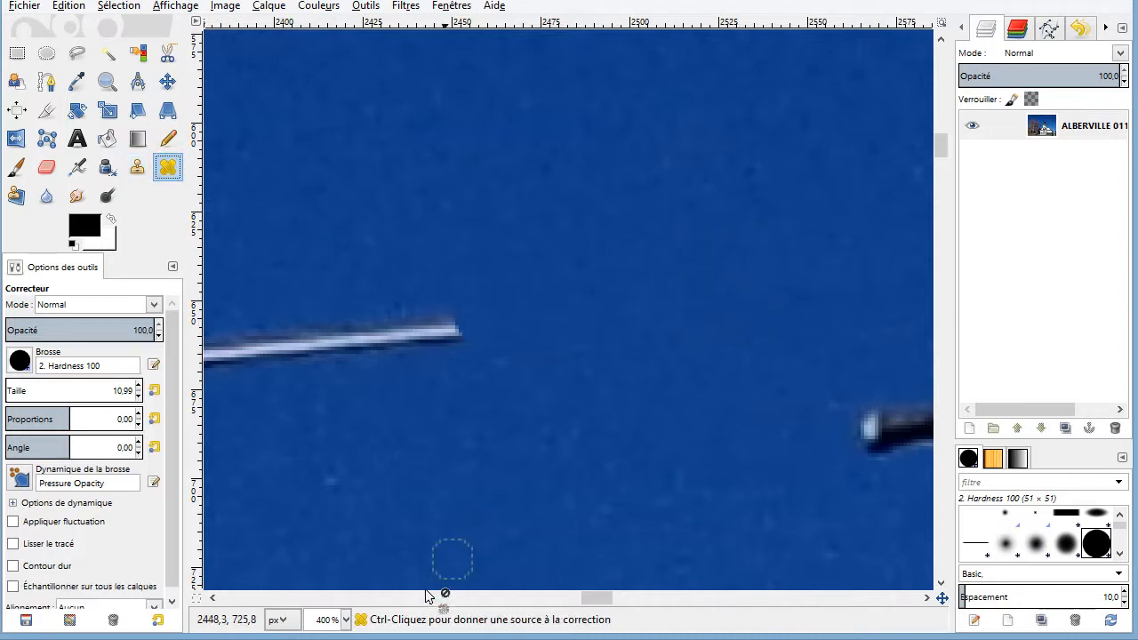
left_click(927, 598)
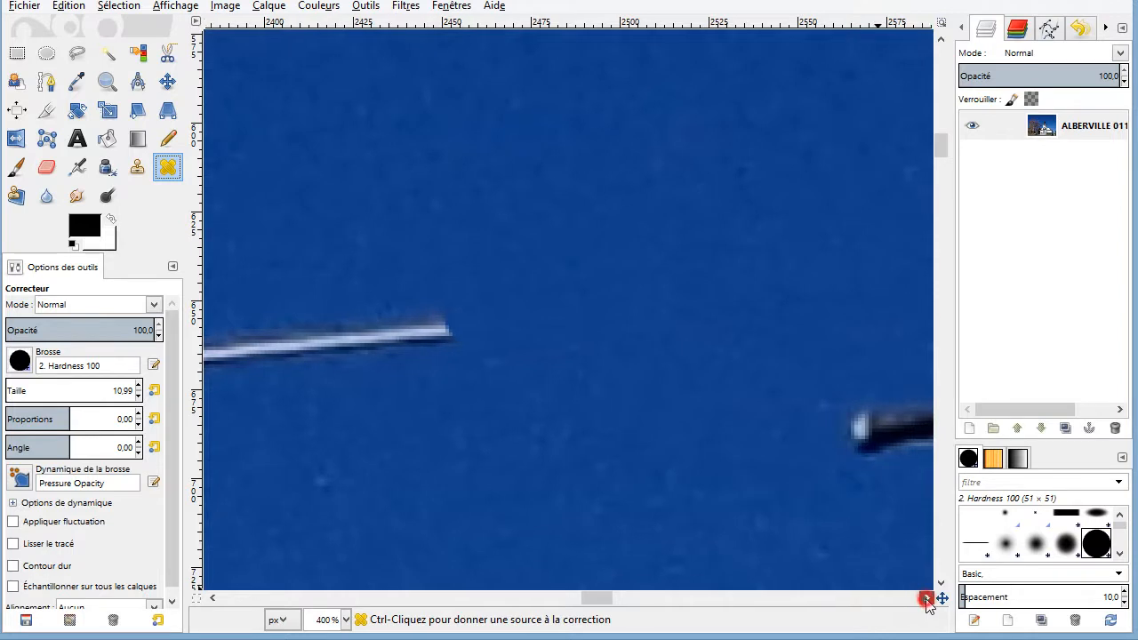
left_click(927, 597)
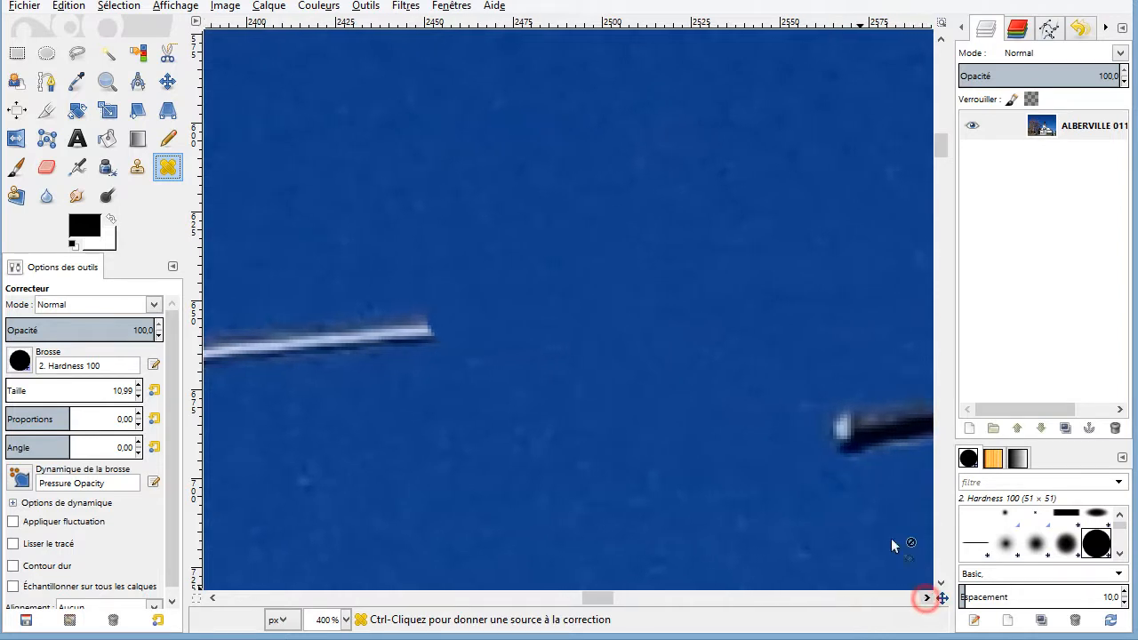
left_click(706, 238, "ctrl")
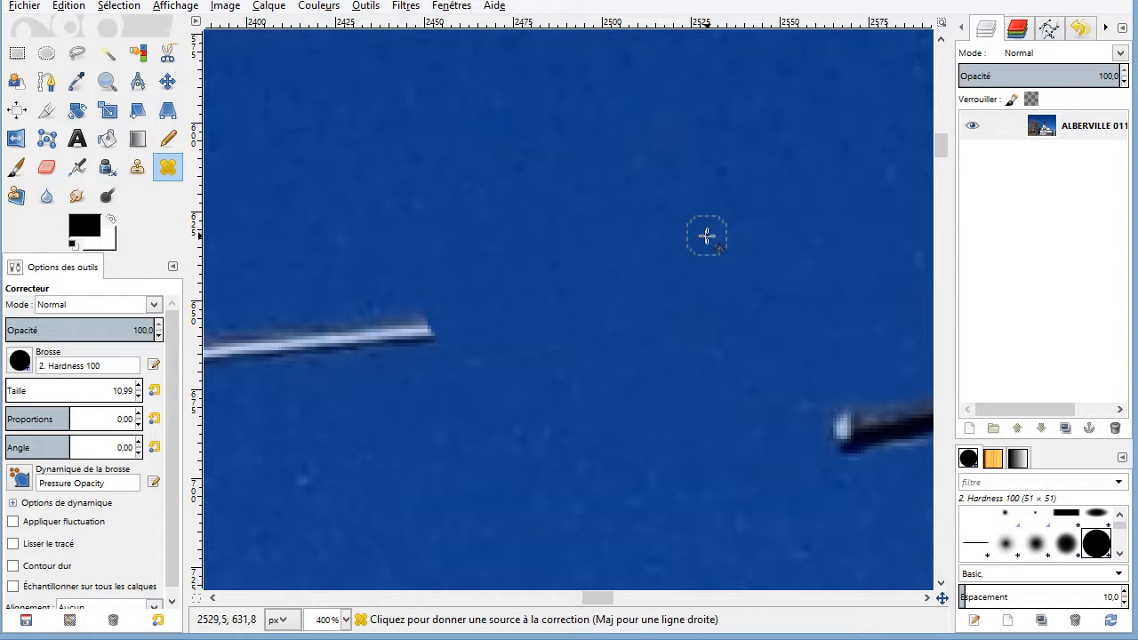
left_click(707, 236, "ctrl")
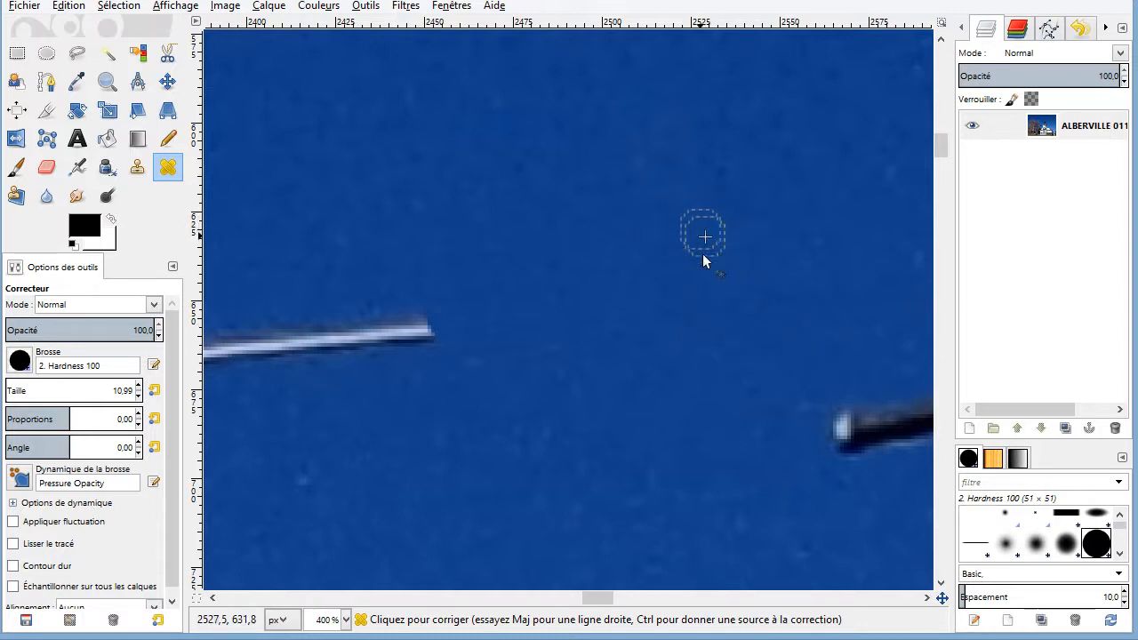
Try to heal the middle wire's cut end away with the sampled sky, and undo the strokes.
mouse_move(752, 277)
left_mouse_down()
mouse_move(449, 316)
mouse_move(476, 321)
mouse_move(471, 337)
left_mouse_up()
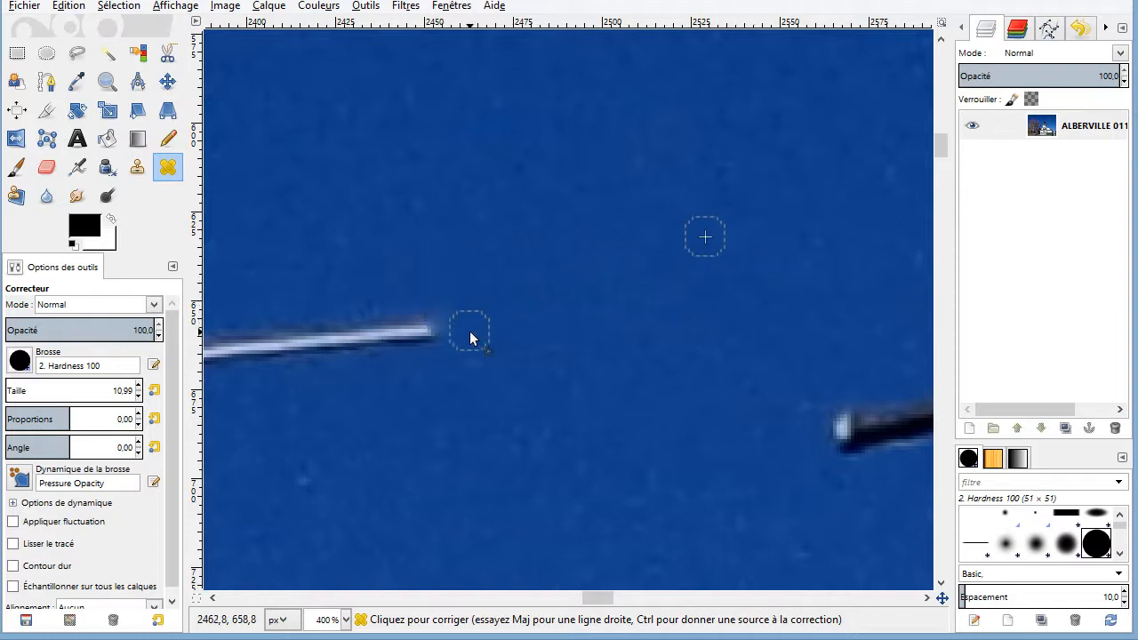
key("ctrl")
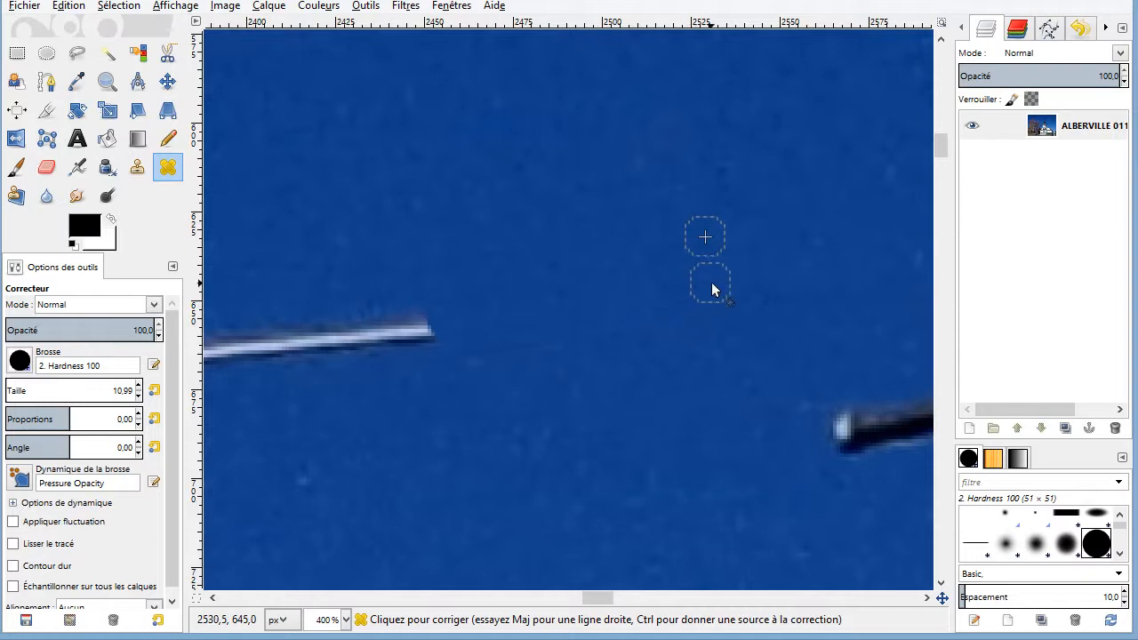
left_click(711, 284)
left_click(406, 317)
mouse_move(411, 331)
left_mouse_down()
mouse_move(385, 311)
mouse_move(385, 345)
mouse_move(371, 314)
mouse_move(354, 351)
mouse_move(321, 331)
mouse_move(302, 349)
mouse_move(278, 338)
left_mouse_up()
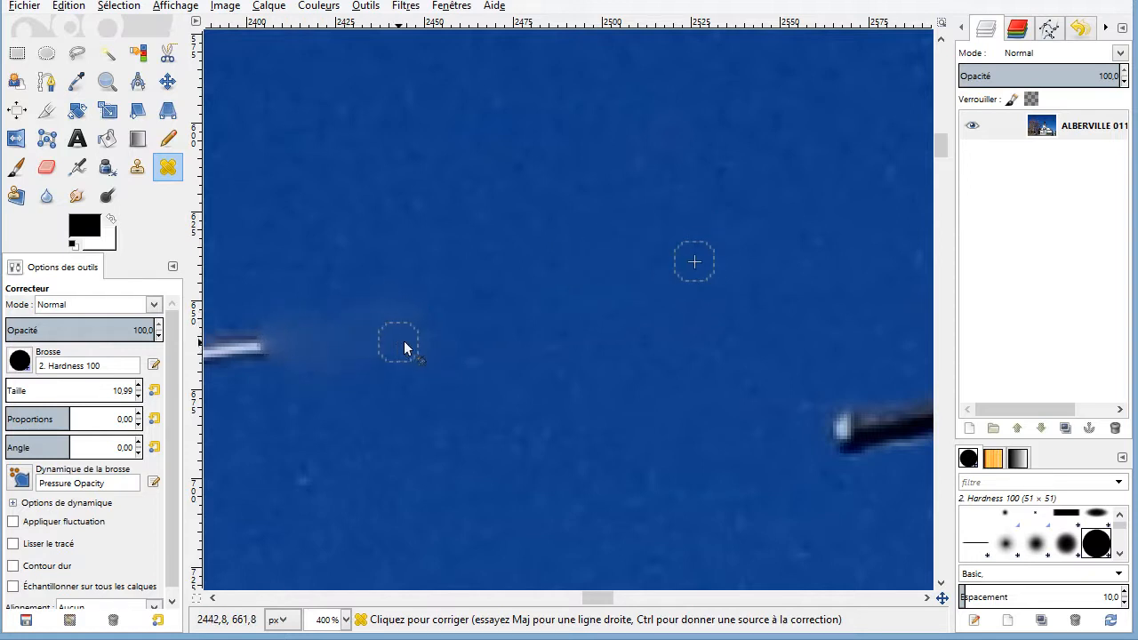
key("ctrl+z")
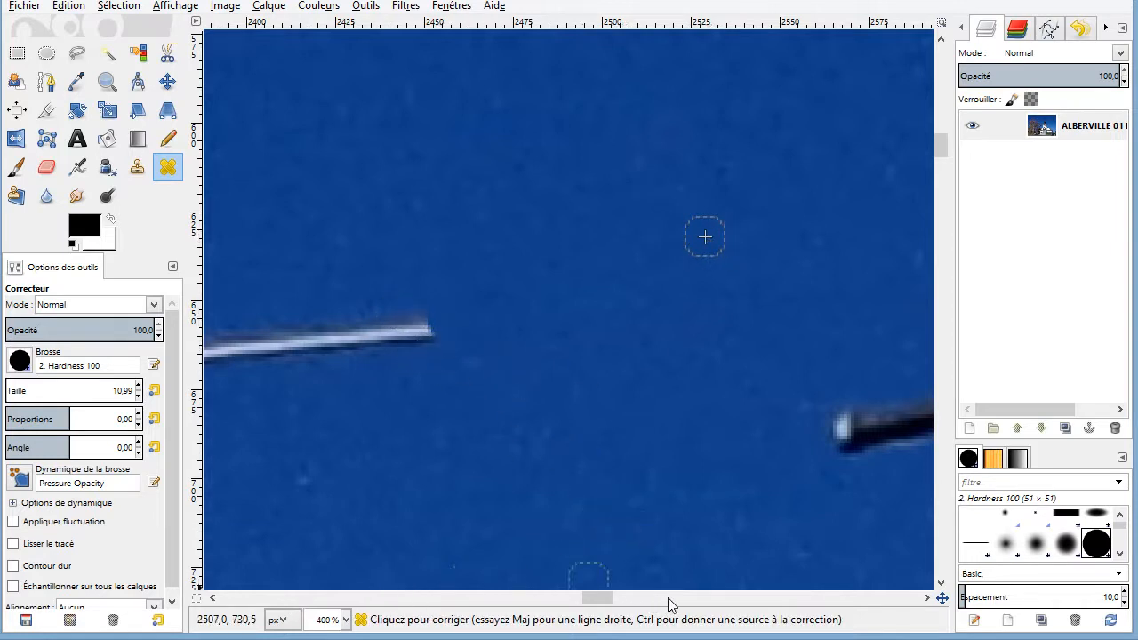
Clone sky sampled just above the middle wire's cut end over about 120 px of that wire, including its dark traces.
left_click_drag(597, 602, 579, 602)
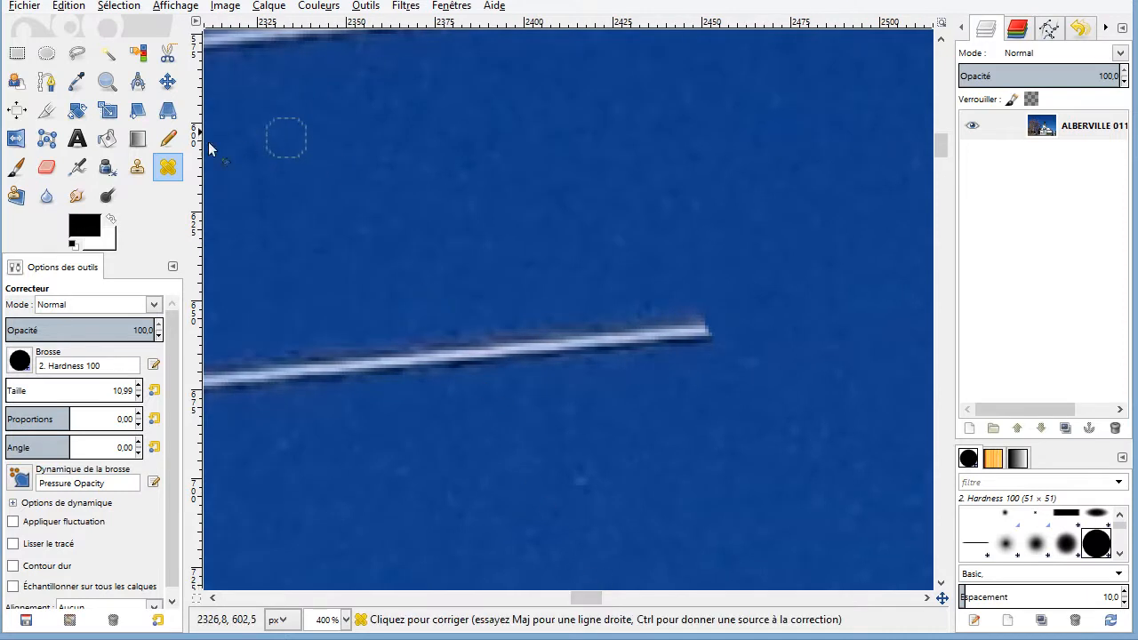
left_click(137, 167)
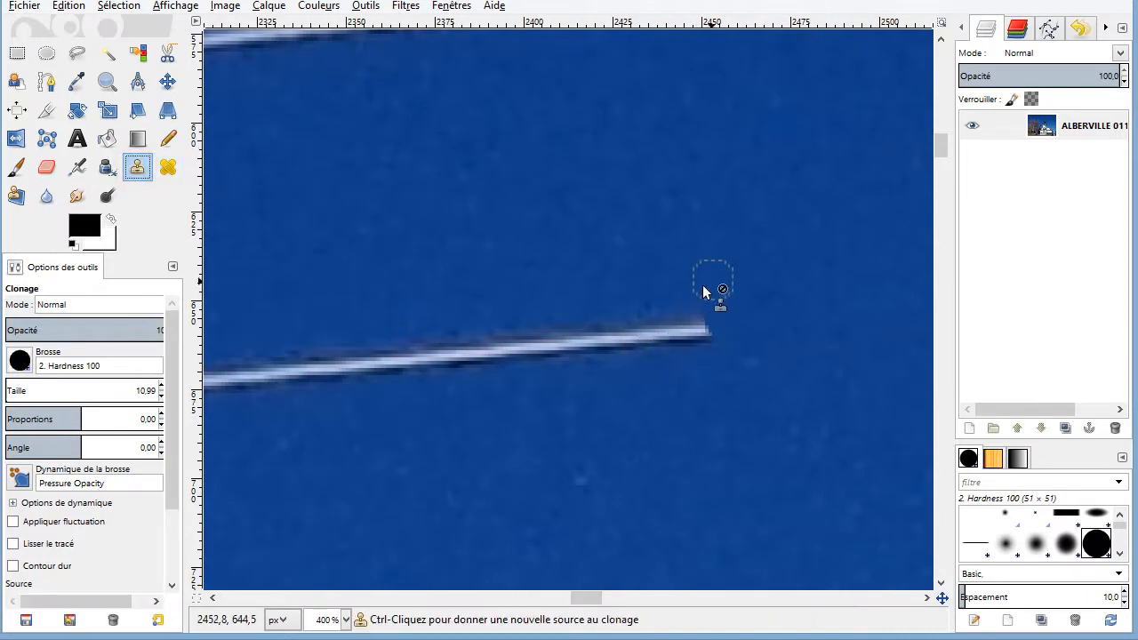
key("ctrl")
left_click(695, 284, "ctrl")
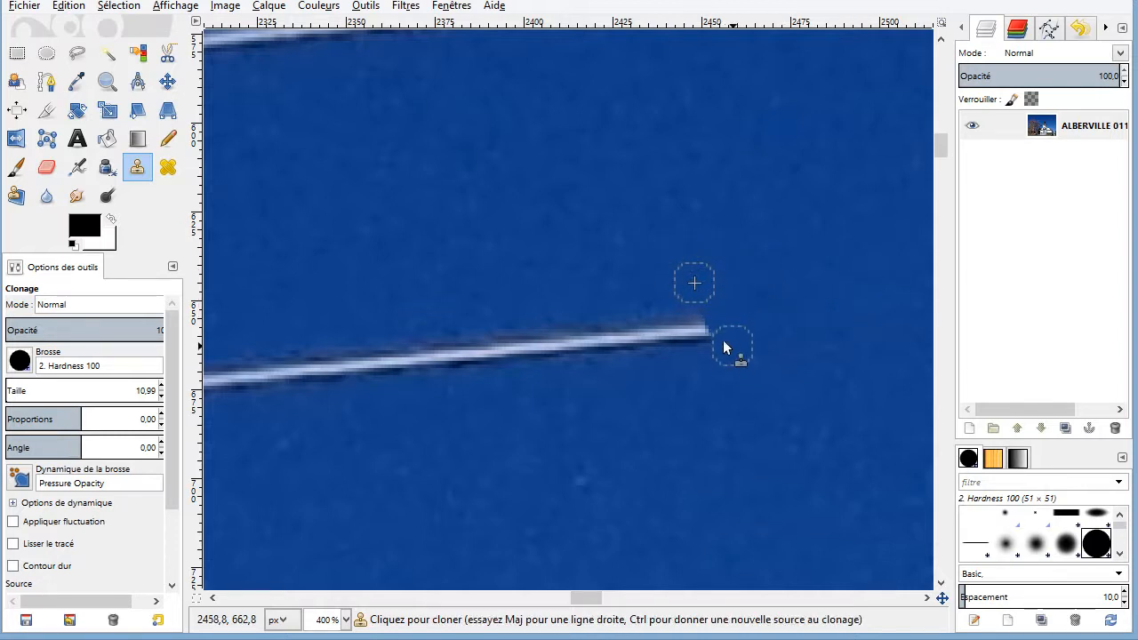
left_click_drag(712, 324, 283, 368)
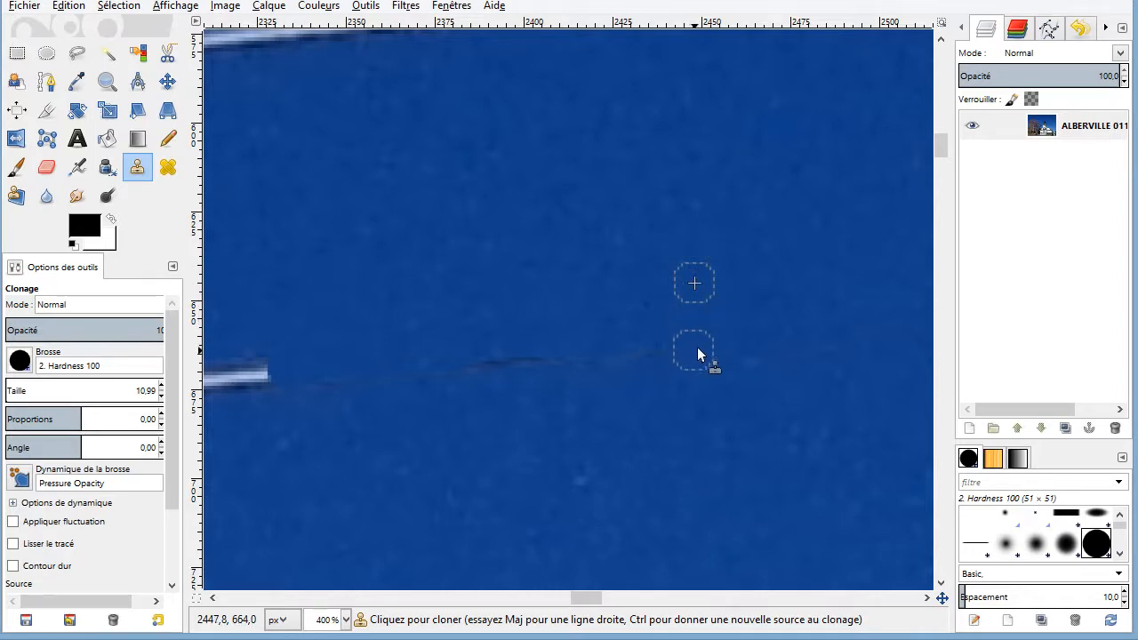
mouse_move(699, 345)
left_mouse_down()
mouse_move(290, 385)
mouse_move(299, 398)
left_mouse_up()
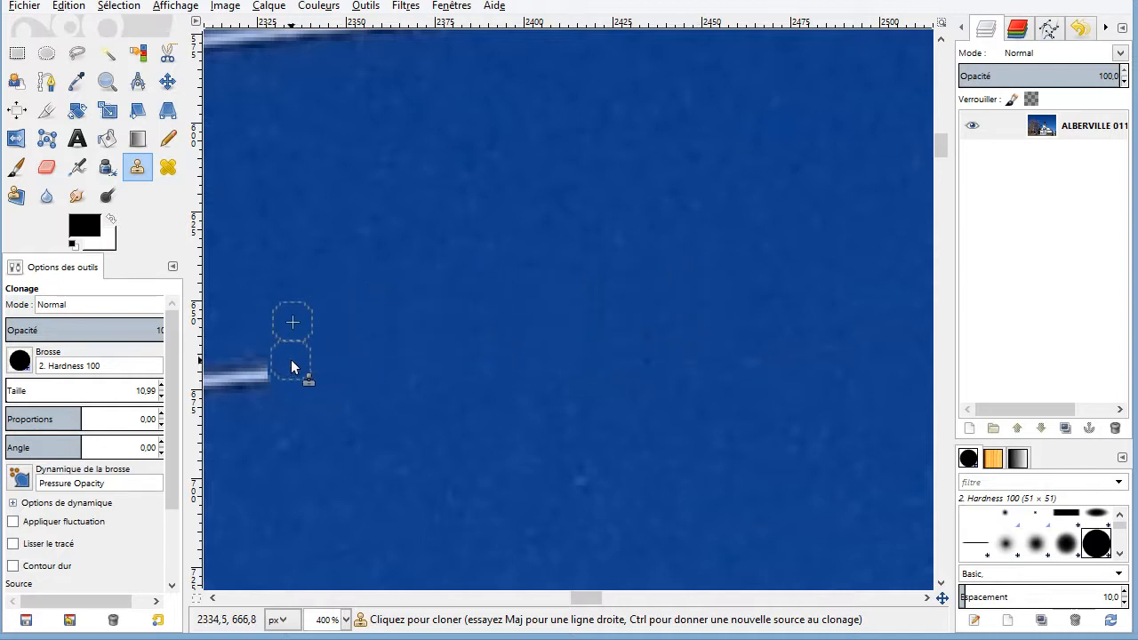
left_click(694, 282, "ctrl")
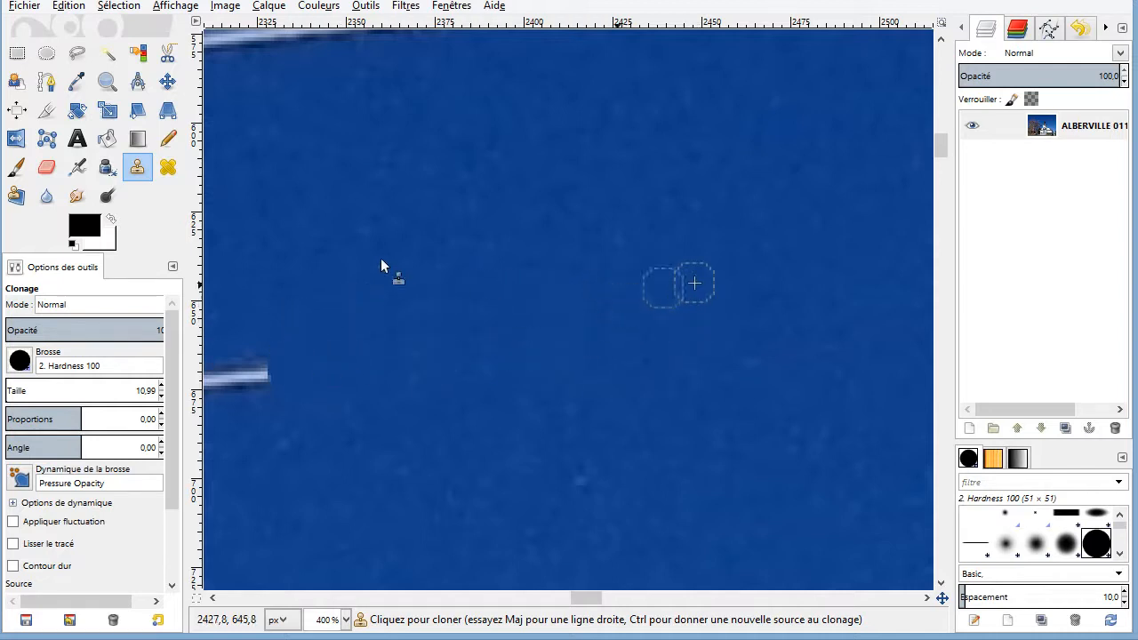
Heal a spot in the cloned sky beyond the middle wire's end, using clean sky just above it as the source.
left_click(168, 166)
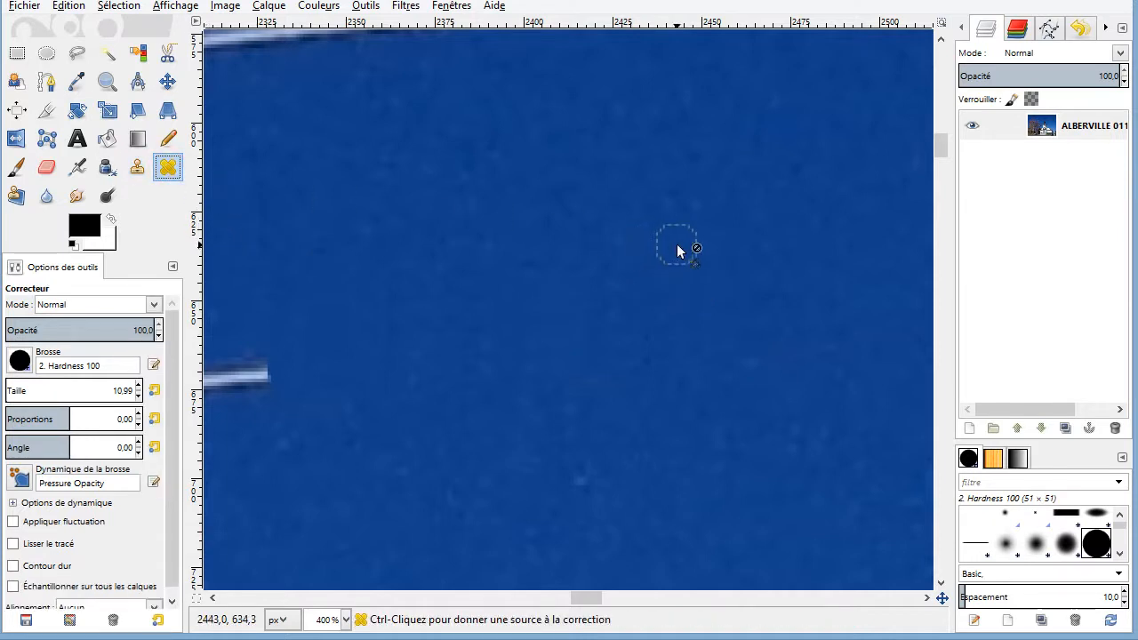
key("ctrl")
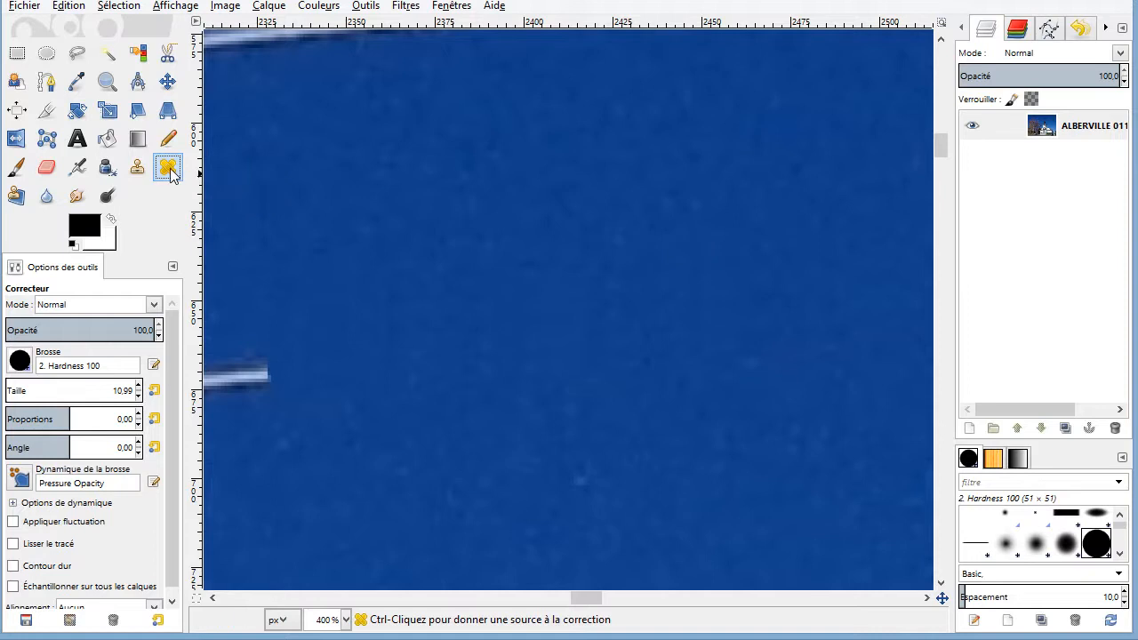
left_click(686, 259, "ctrl")
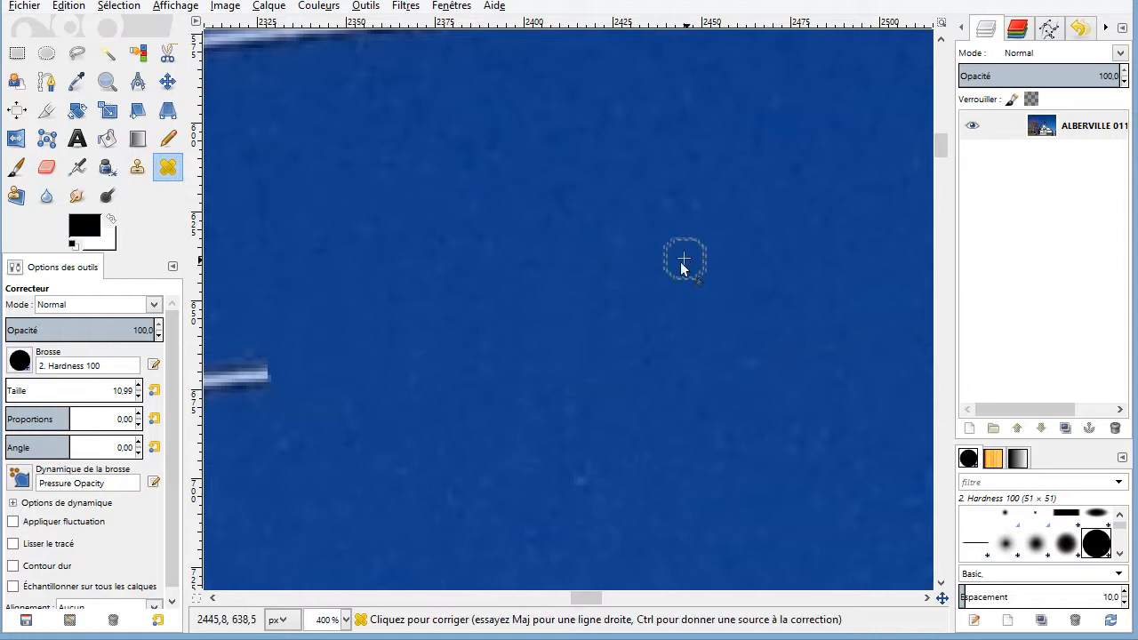
left_click(687, 300)
scroll(592, 341, "down", 6)
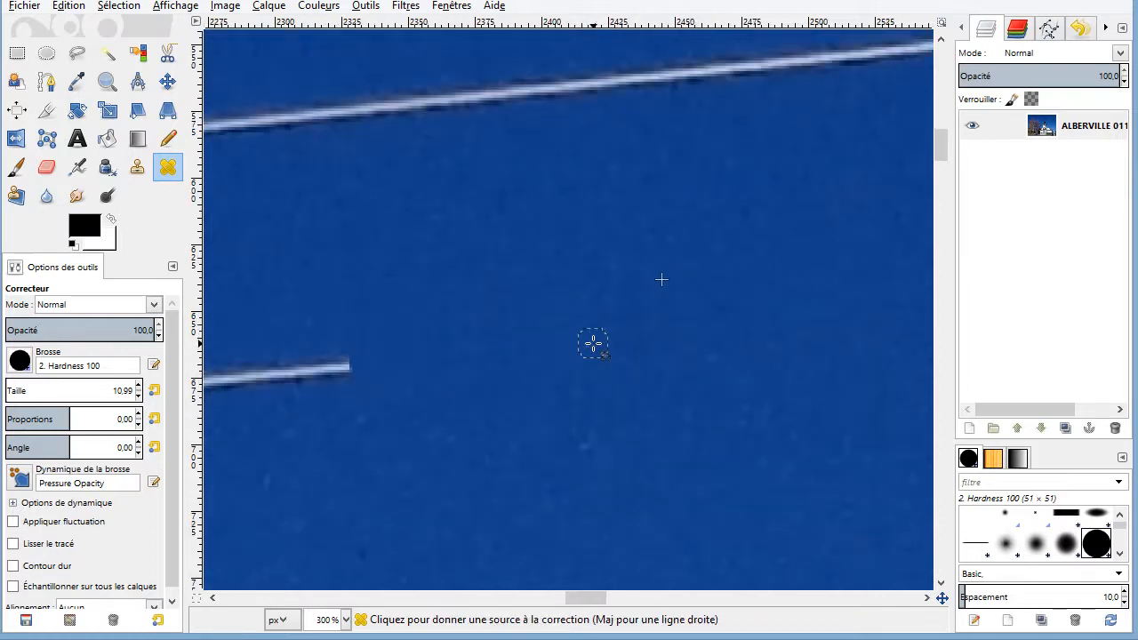
scroll(627, 394, "up", 4)
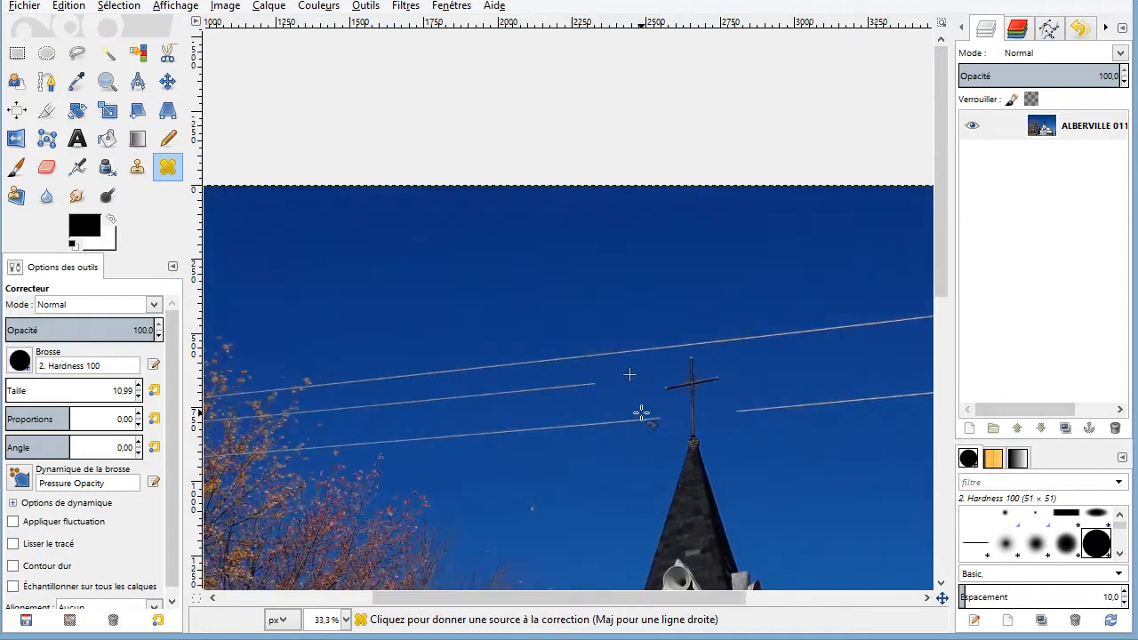
scroll(514, 311, "up", 1)
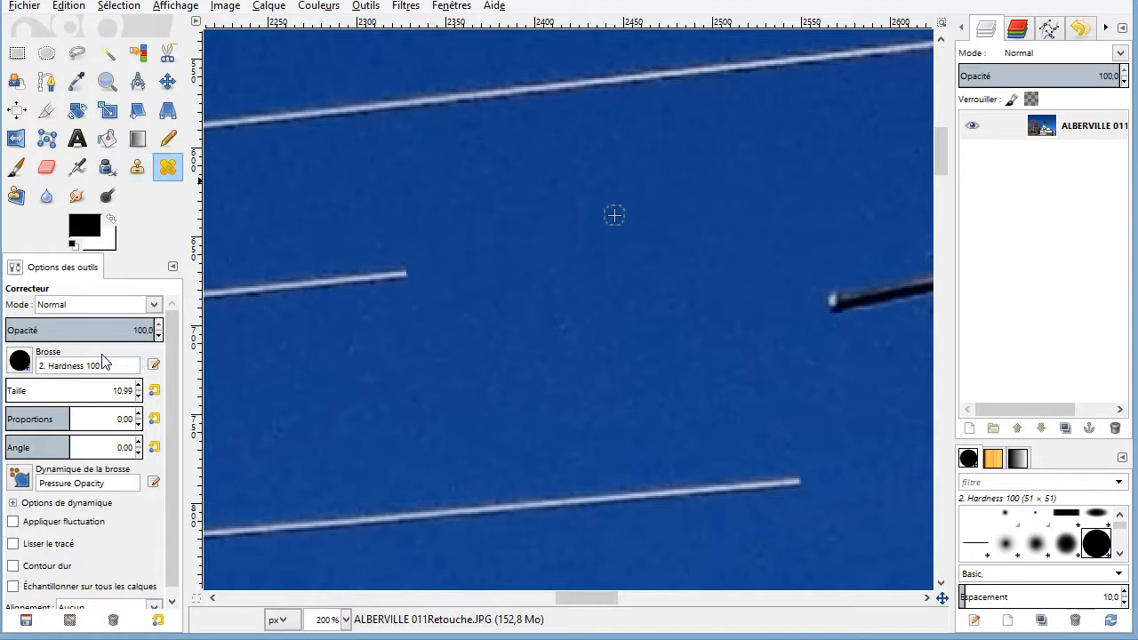
Set the Heal brush size to 16.99 and its source on the clean sky between the upper and middle wires.
left_click(139, 386)
left_click(139, 386)
left_click(139, 386)
left_click(139, 386)
left_click(139, 386)
left_click(138, 386)
left_click(162, 173)
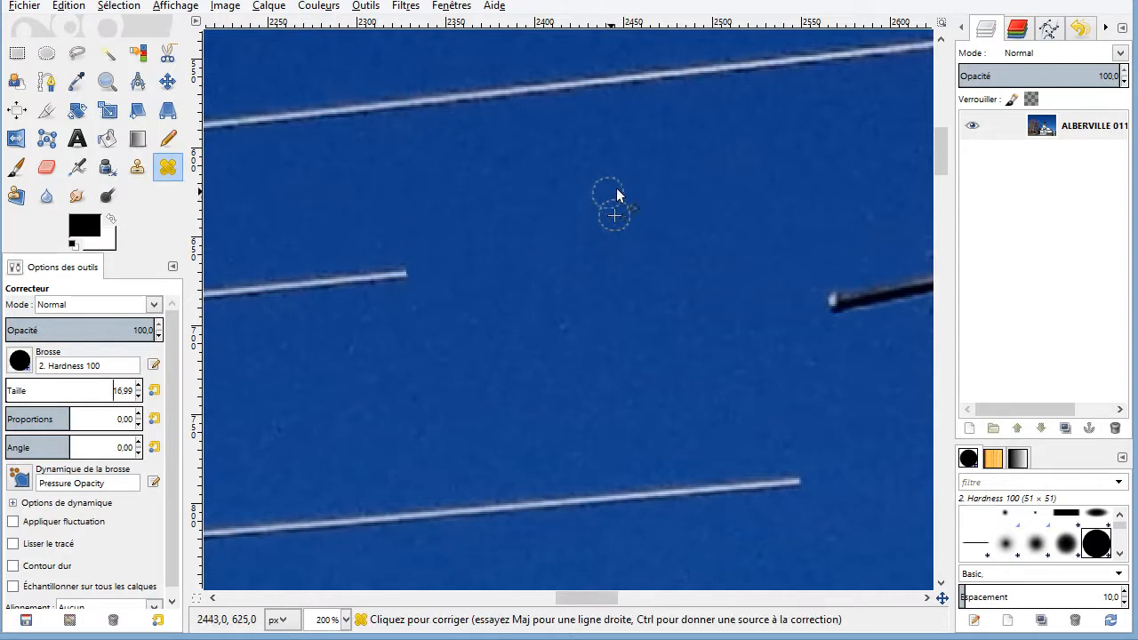
left_click(614, 215, "ctrl")
Heal the retouched sky along the erased part of the middle wire, between its cut end and the cross.
mouse_move(600, 252)
left_mouse_down()
mouse_move(444, 272)
mouse_move(675, 248)
mouse_move(663, 276)
left_mouse_up()
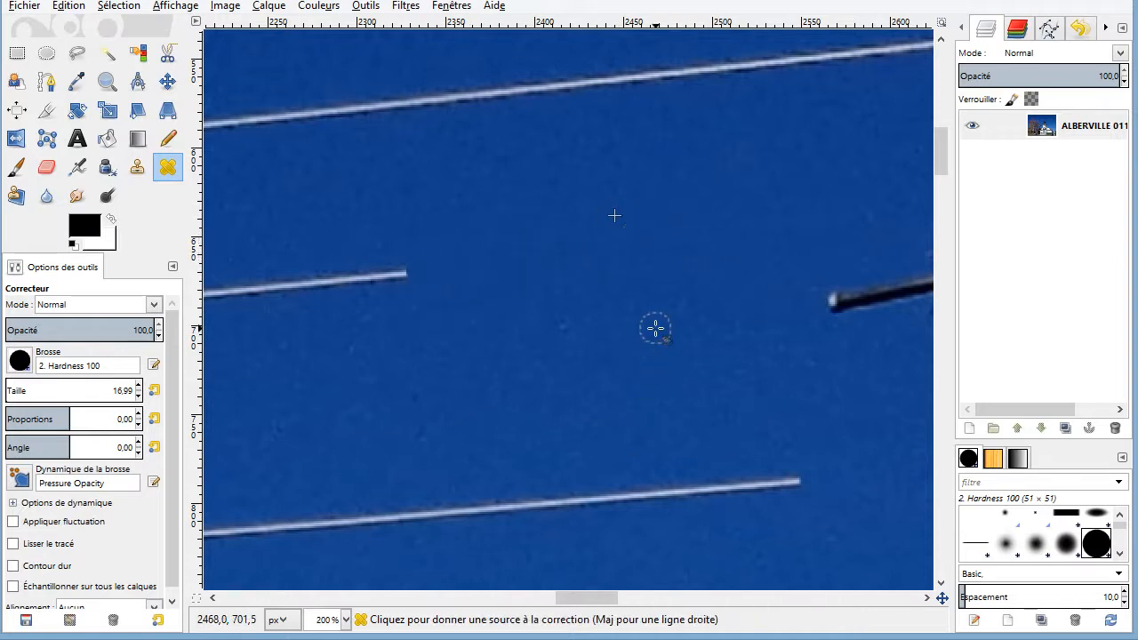
scroll(655, 328, "down", 1, "ctrl")
scroll(674, 328, "up", 2, "ctrl")
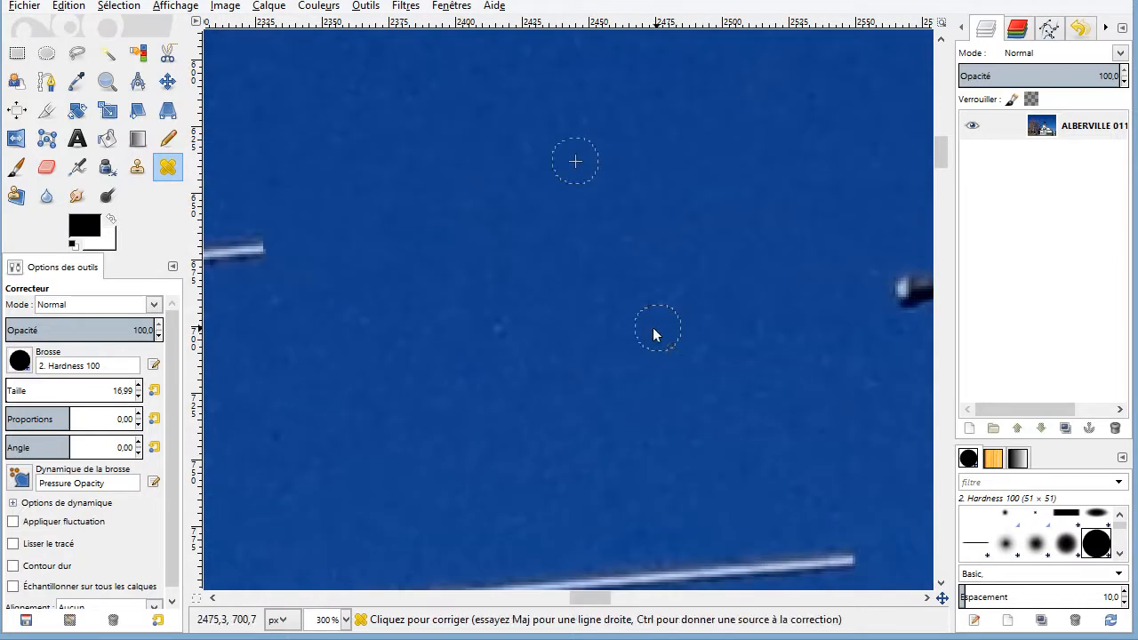
left_click_drag(571, 234, 323, 259)
scroll(691, 308, "down", 3, "ctrl")
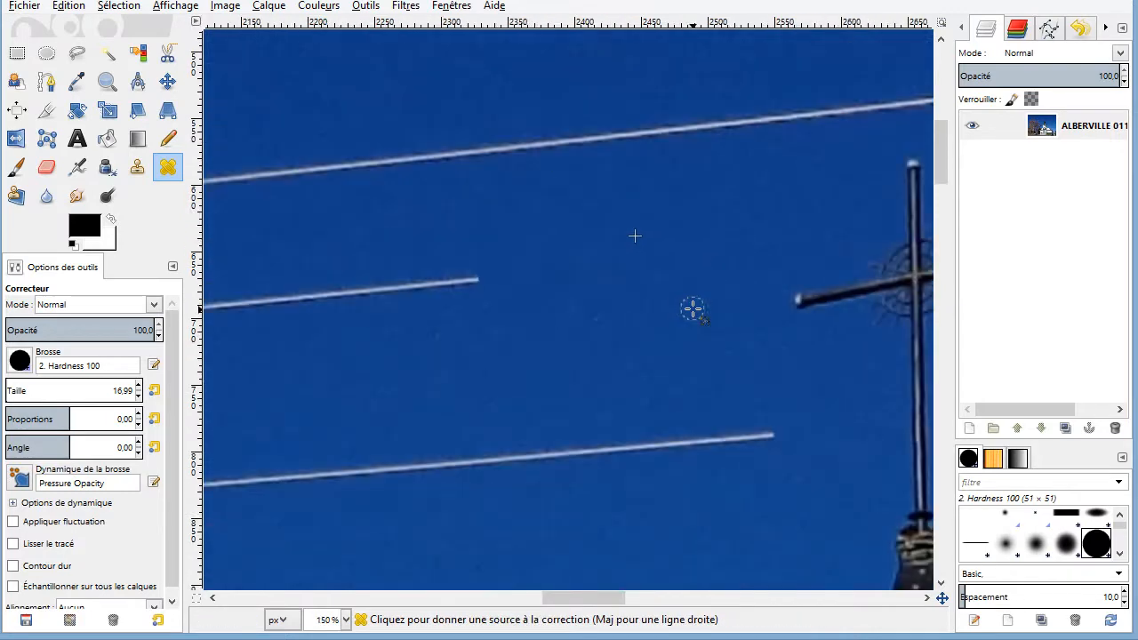
Reduce the Heal brush size to 10.99 for the wire stretch that crosses the autumn tree's branches.
scroll(706, 332, "down", 2, "ctrl")
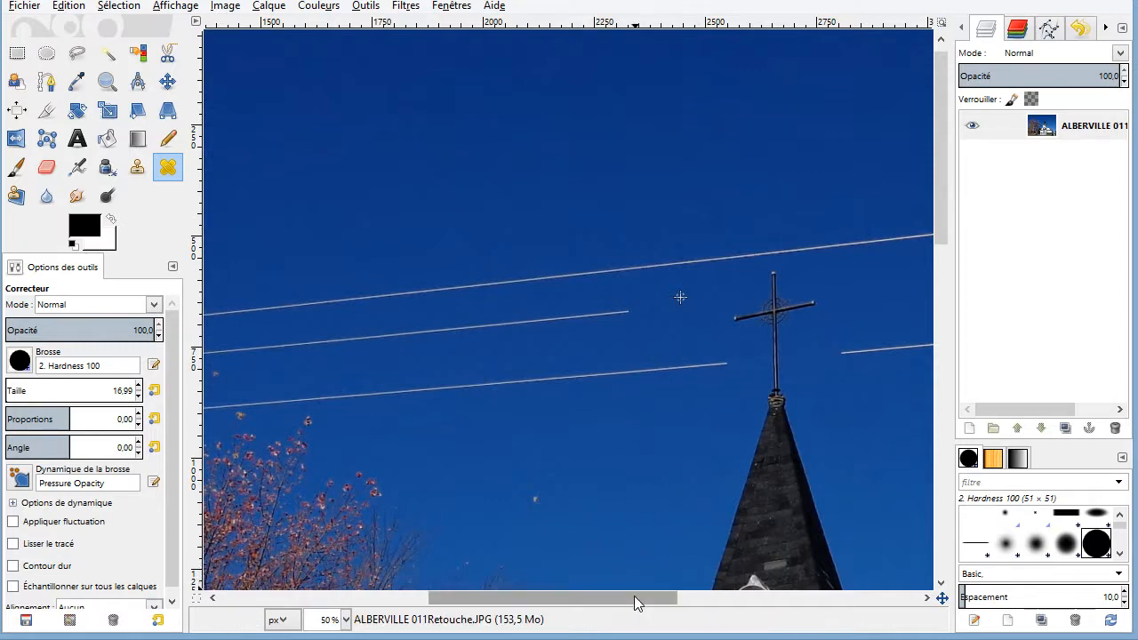
left_click_drag(634, 595, 474, 593)
scroll(508, 338, "up", 6)
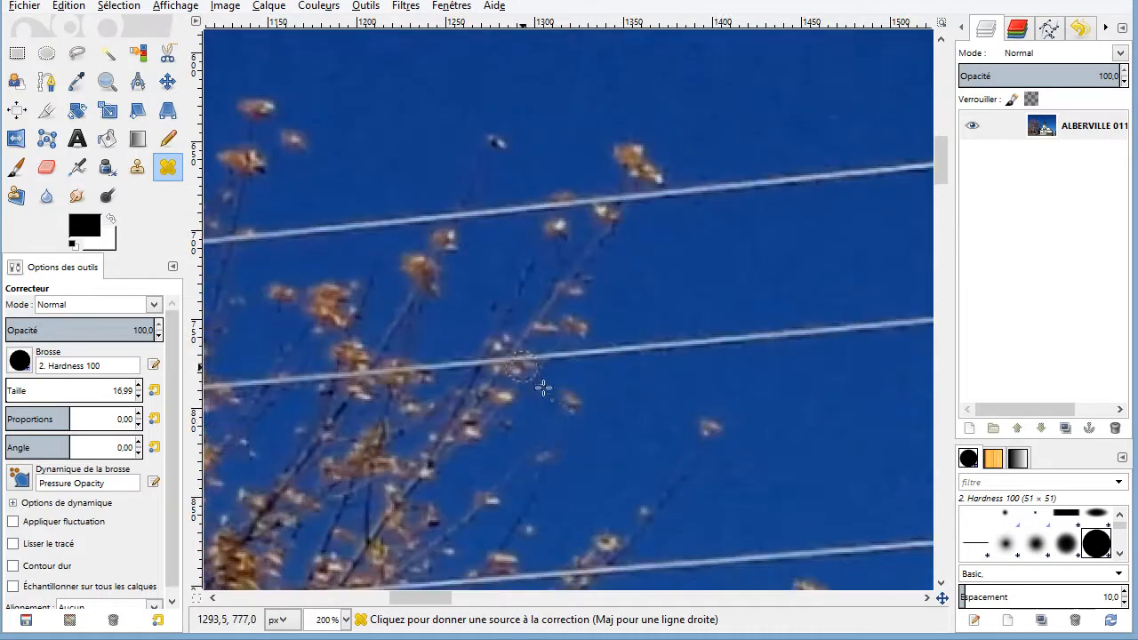
scroll(556, 398, "down", 1)
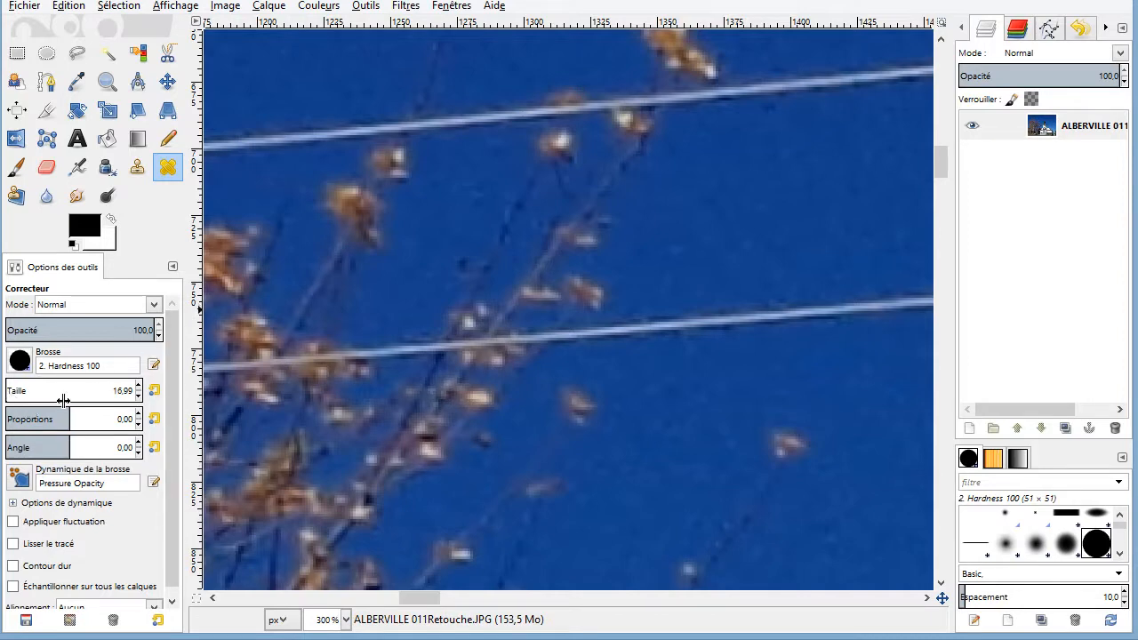
left_click(137, 397)
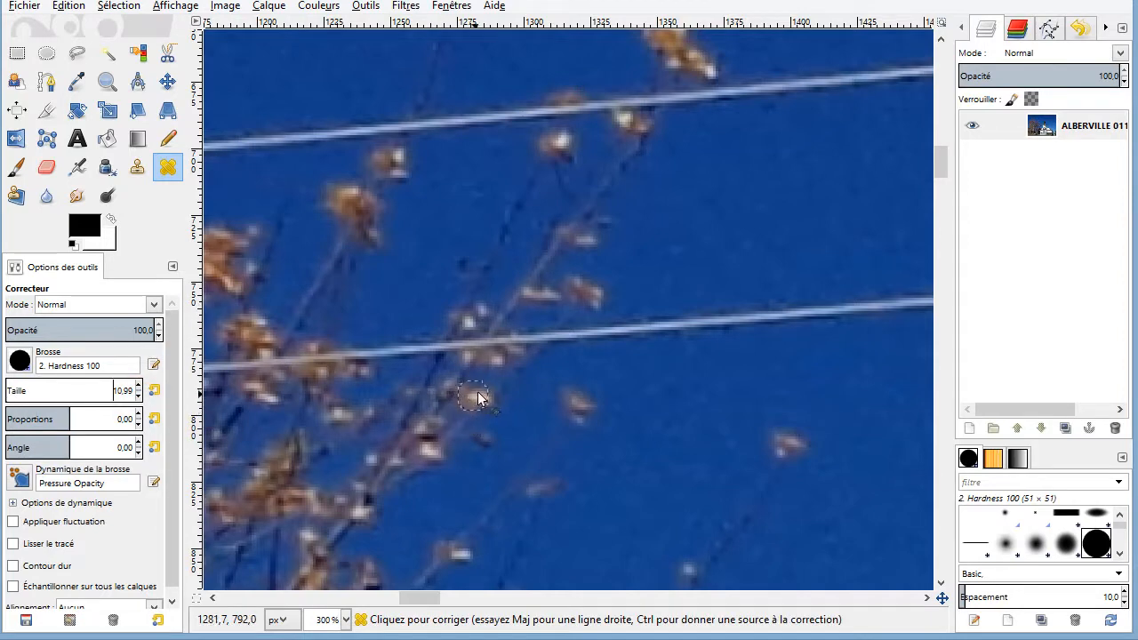
Try to heal the middle wire where it crosses the branches, using the leaves just below it as the source.
scroll(477, 391, "up", 1)
scroll(477, 391, "up", 2)
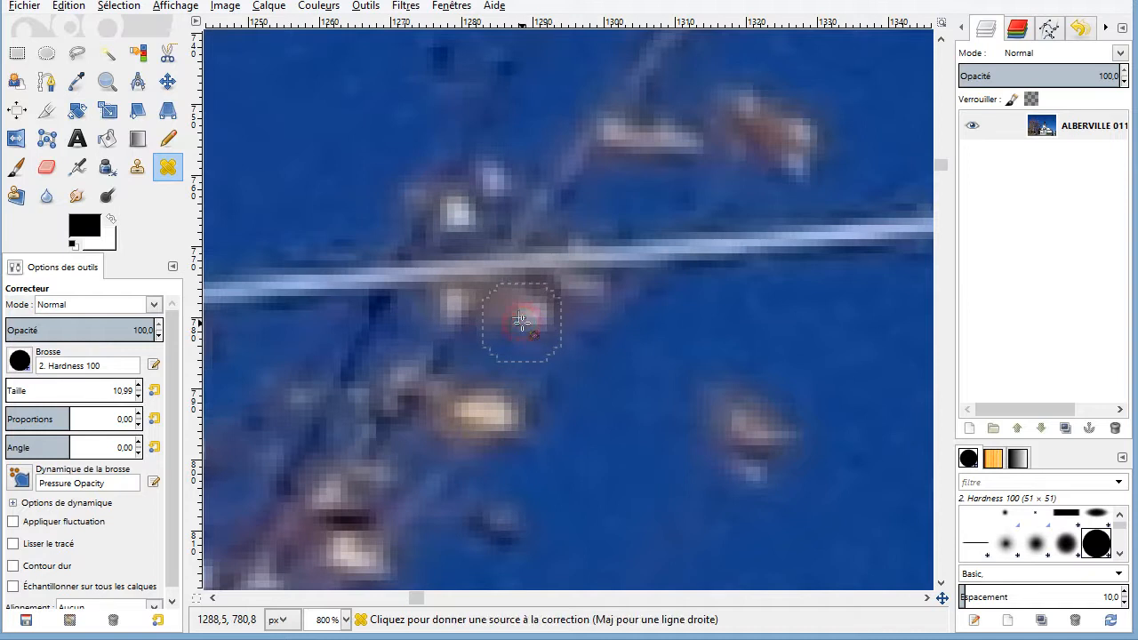
left_click(518, 317, "ctrl")
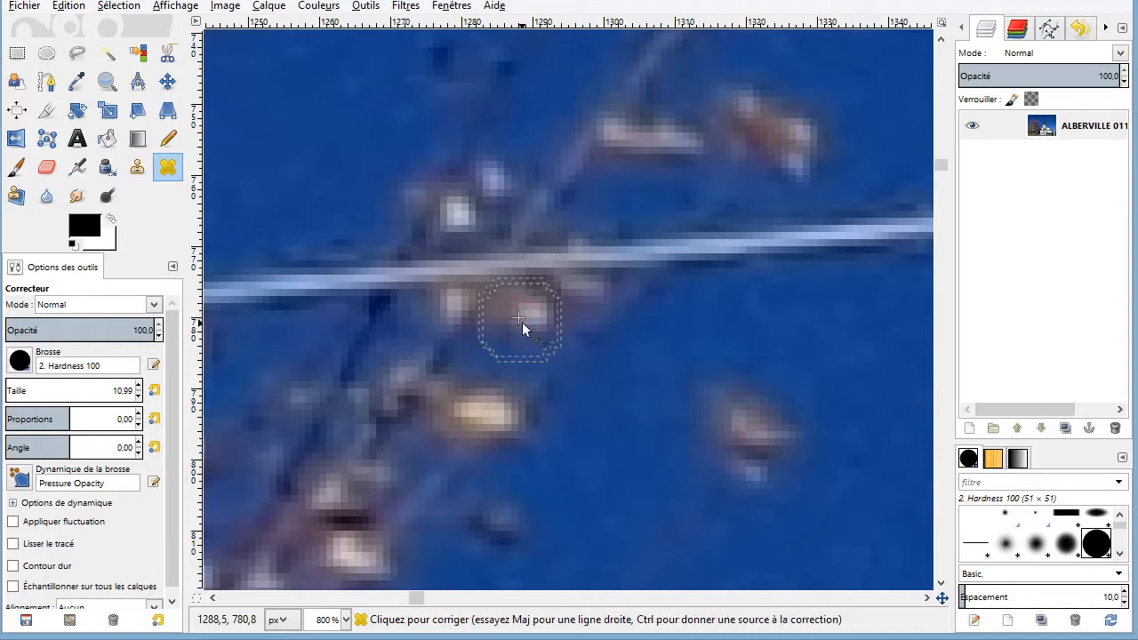
left_click(518, 266)
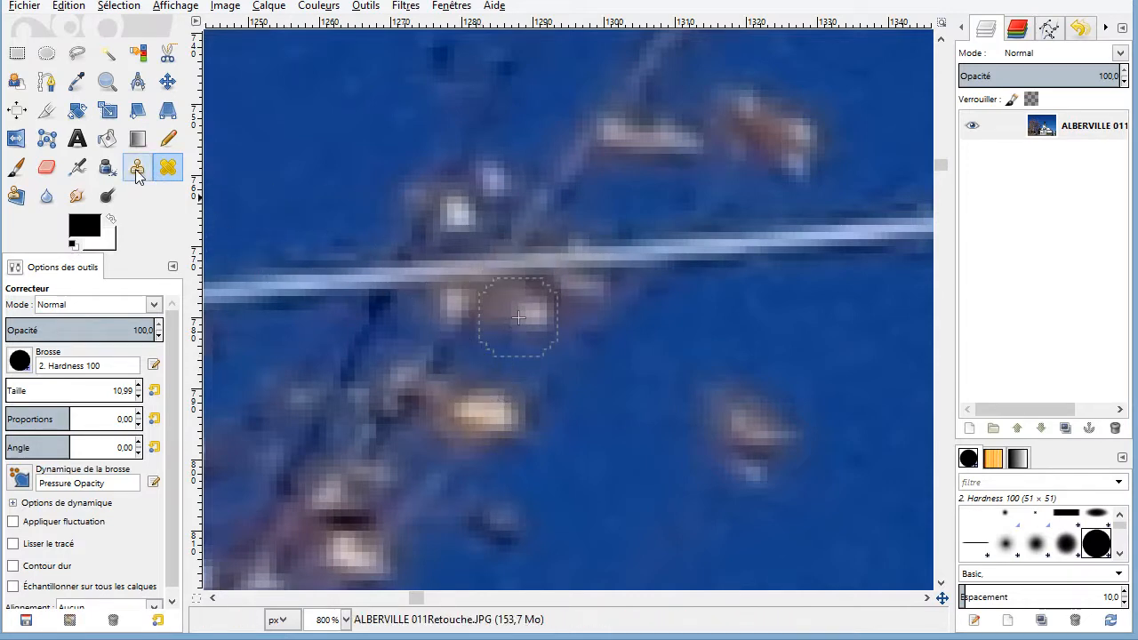
Switch to the Clone tool and reduce its brush size to 2.99 for the wire crossing the leaf cluster.
key("c")
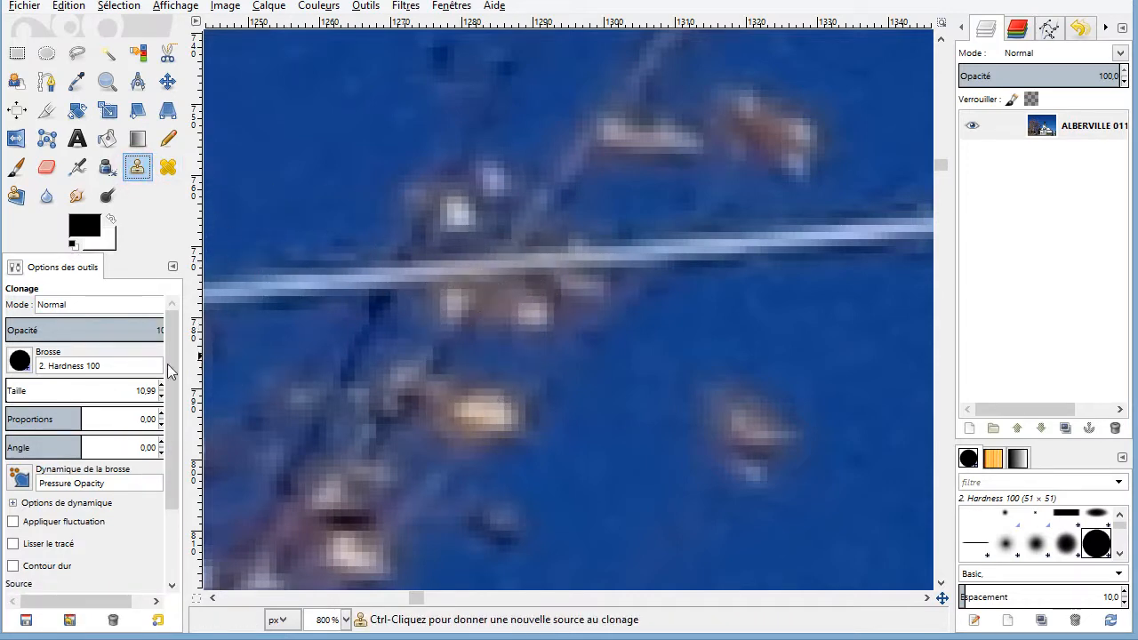
left_click(161, 398)
left_click(161, 398)
left_click(160, 399)
left_click(161, 399)
left_click(161, 398)
left_click(161, 398)
left_click(161, 398)
left_click(161, 398)
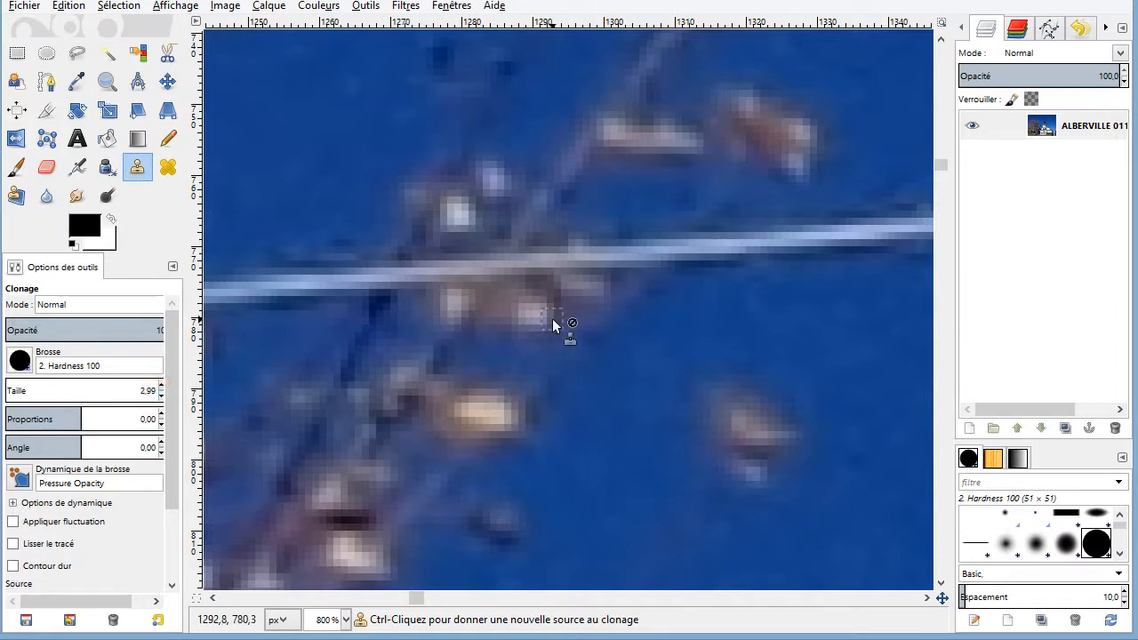
Clone nearby leaf and branch pixels over the middle wire at the centre of the leaf cluster.
key("ctrl")
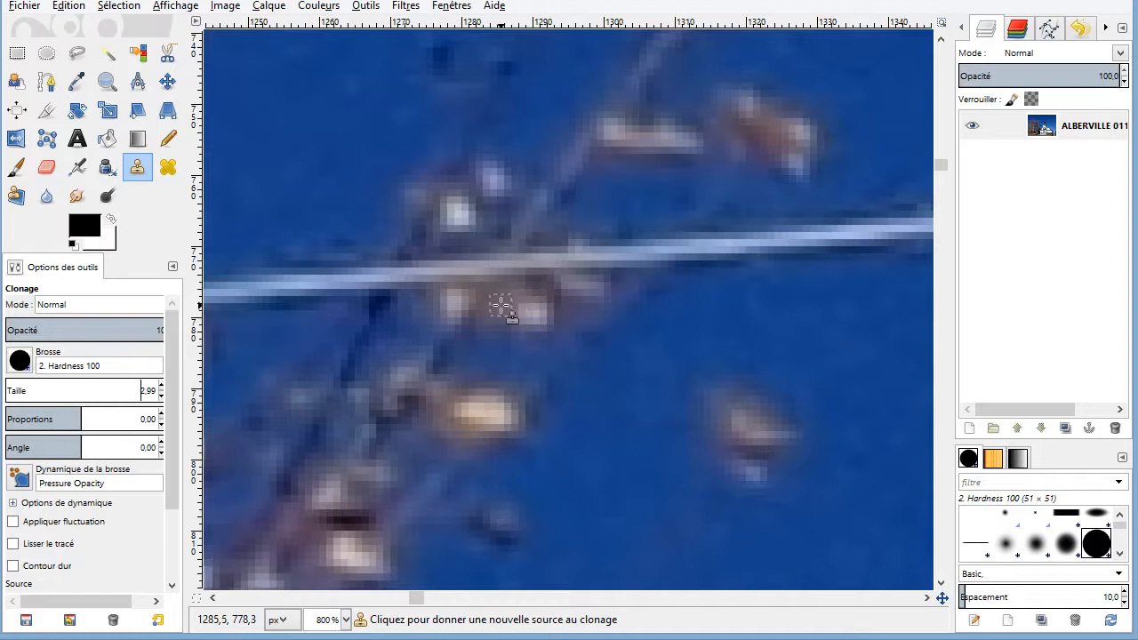
left_click(501, 306, "ctrl")
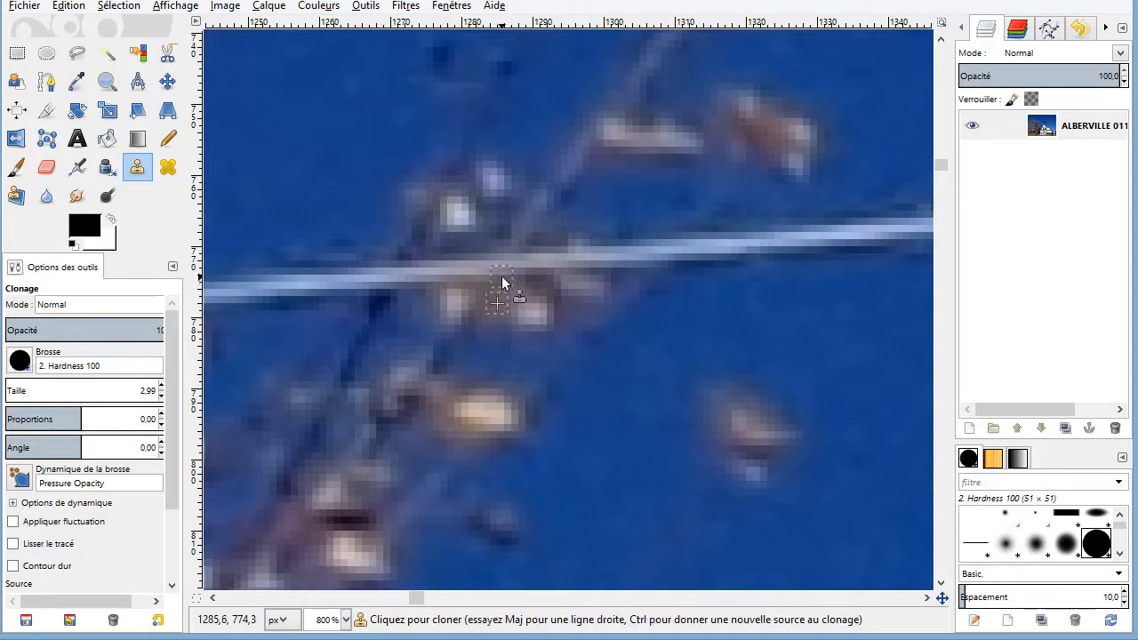
left_click(518, 296, "ctrl")
left_click(511, 240, "ctrl")
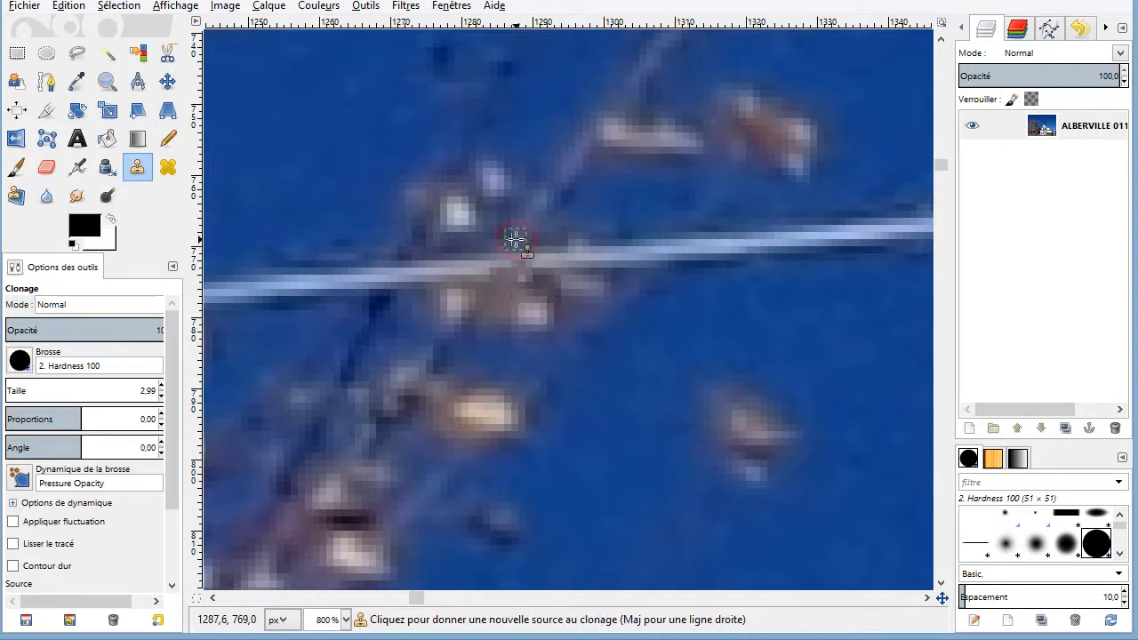
left_click(500, 259)
left_click(486, 297, "ctrl")
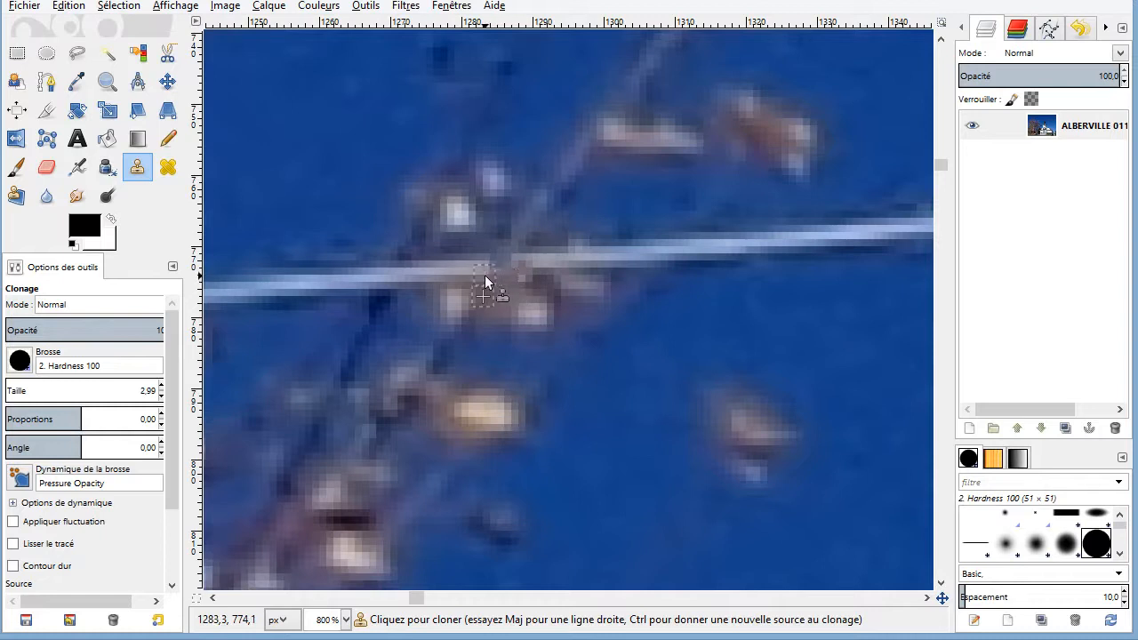
left_click(490, 273)
Clone branch and leaf pixels from just above and below the wire over its stretch right of the cluster's centre.
left_click(540, 241, "ctrl")
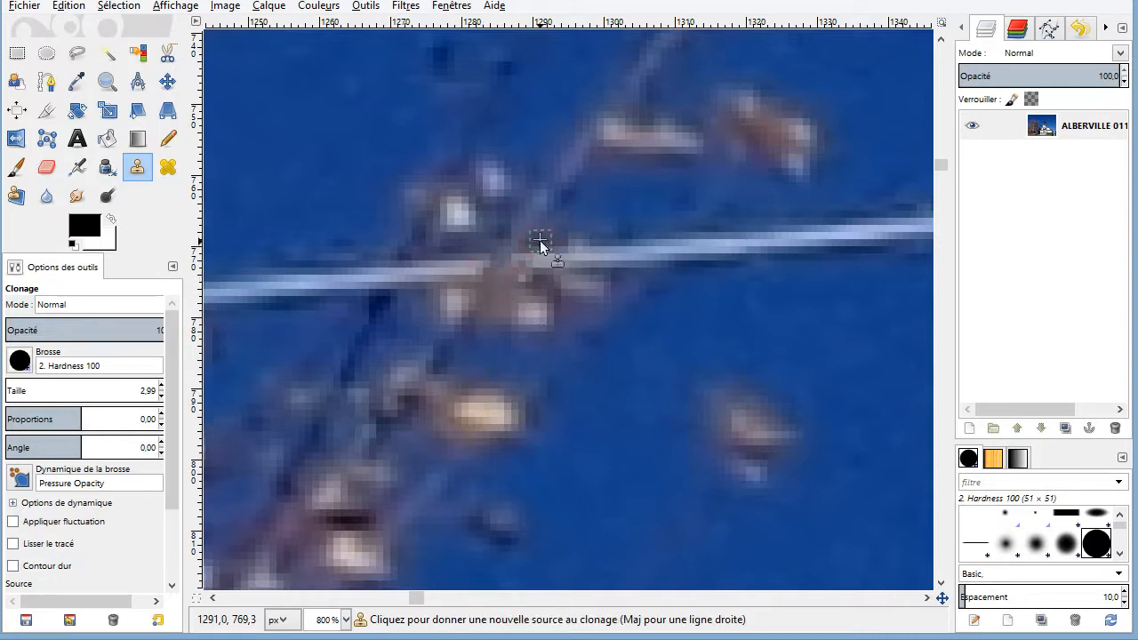
left_click(519, 259)
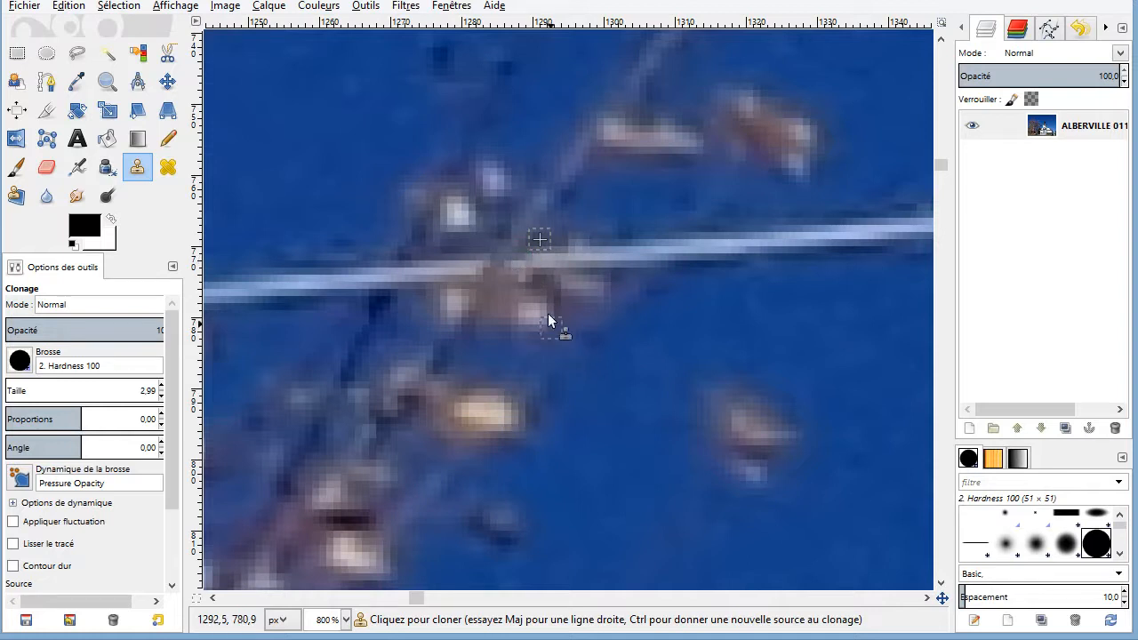
left_click(540, 258)
left_click(516, 295)
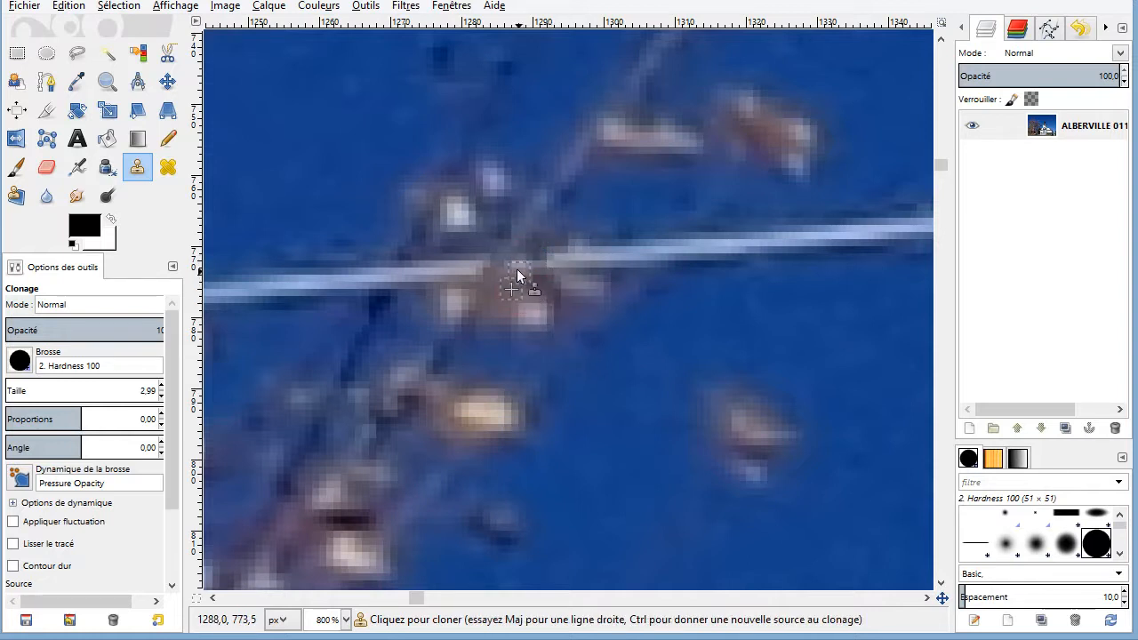
left_click(517, 266)
left_click(555, 259, "ctrl")
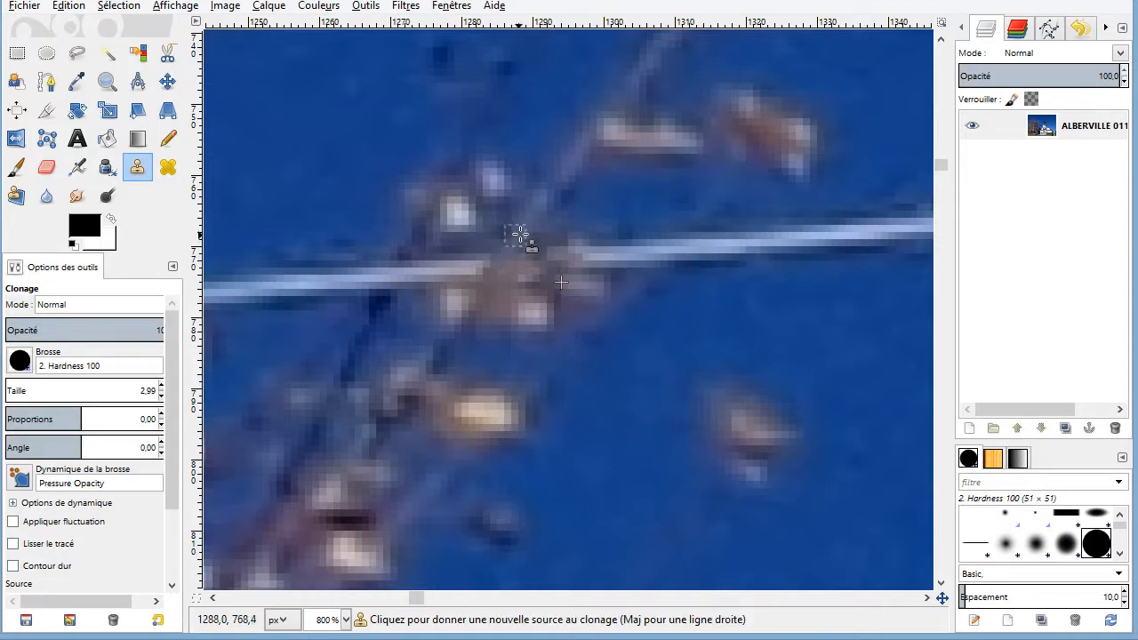
Clone clean sky from above the middle wire over its short stretch just past the leaf cluster's right edge.
left_click(606, 217, "ctrl")
left_click(611, 249)
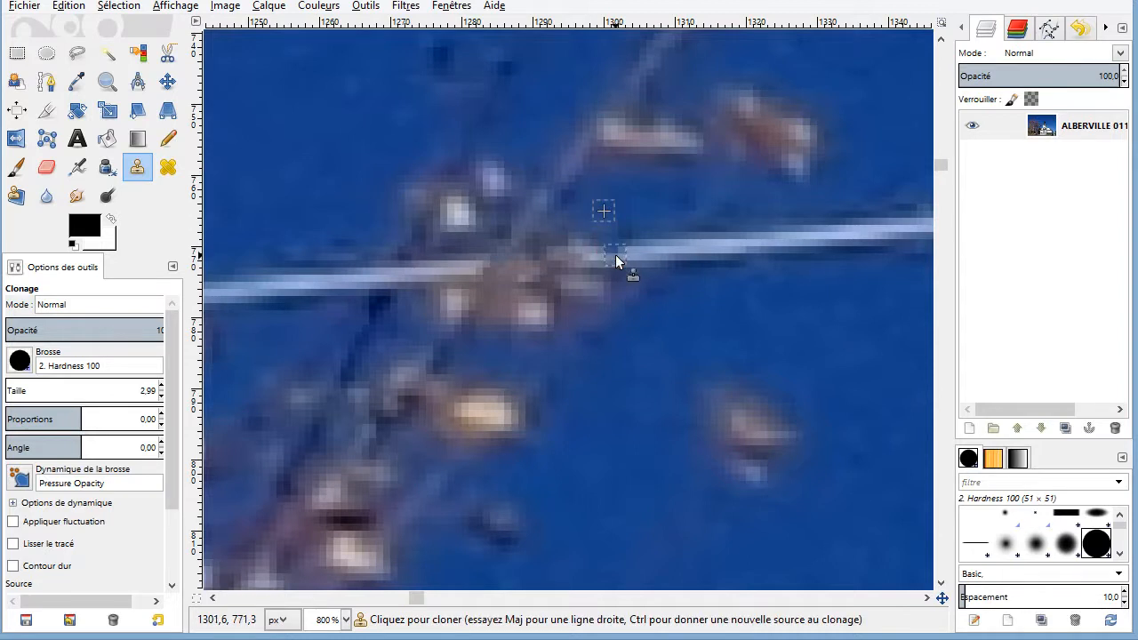
left_click(615, 255)
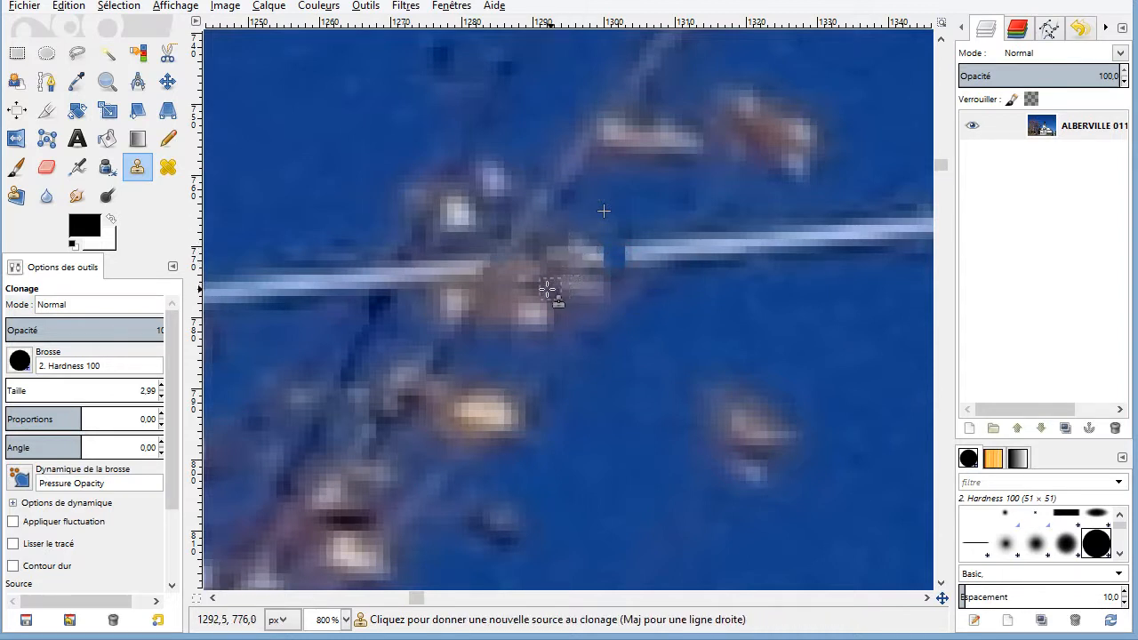
Clone the cluster's brown leaf texture over the light wire remnants at its right edge.
left_click(509, 295, "ctrl")
left_click(557, 264)
left_click(585, 263)
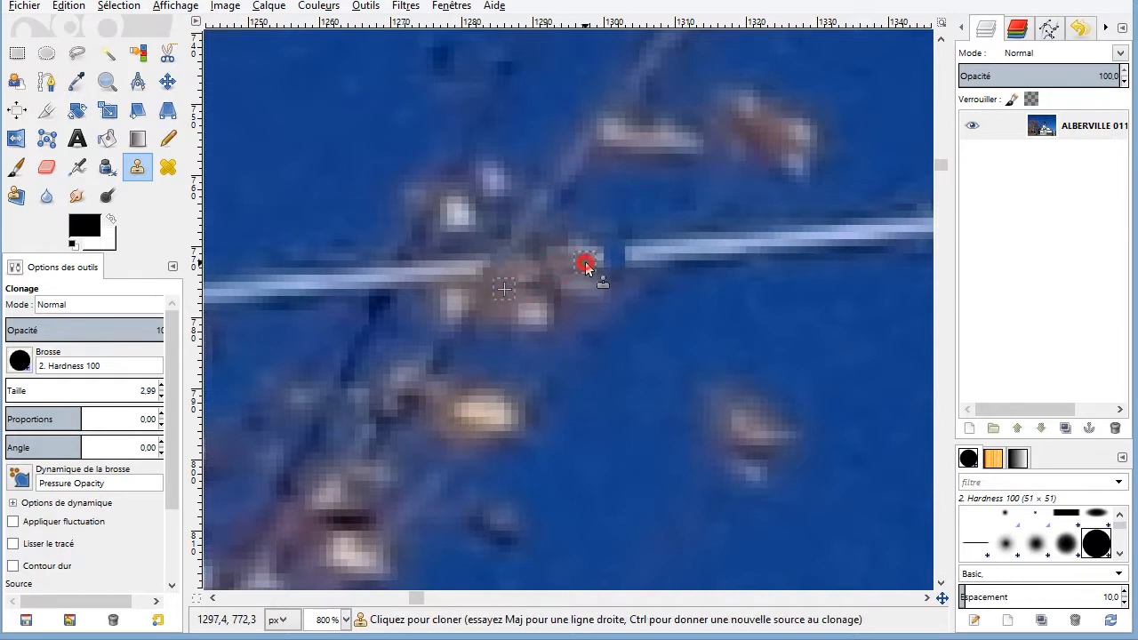
left_click(595, 258)
left_click(587, 257)
left_click(563, 258)
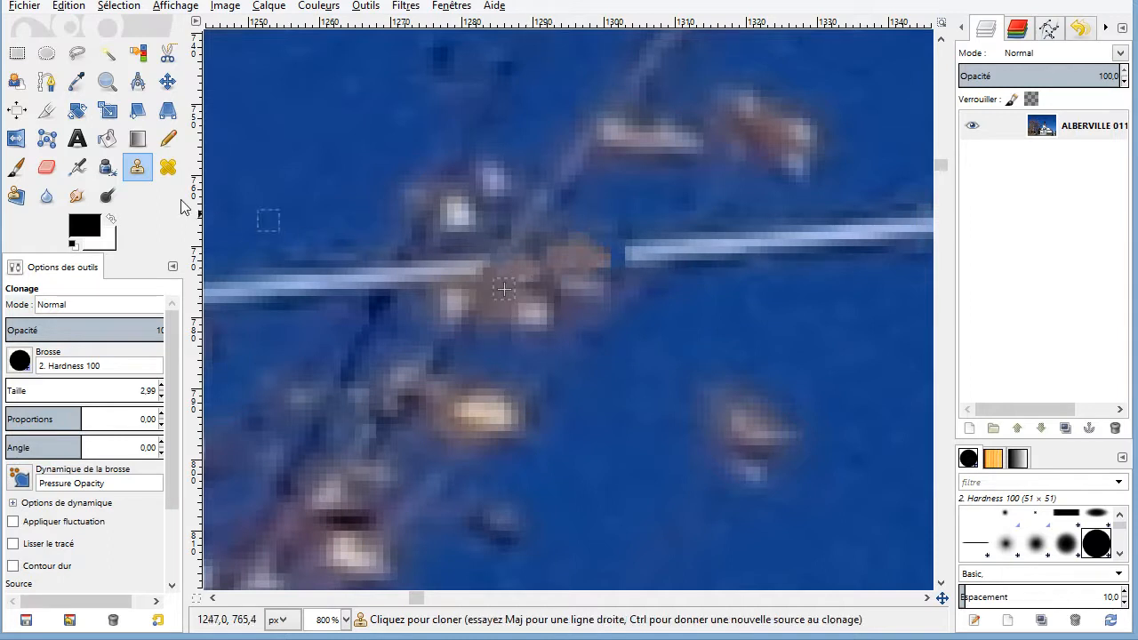
Heal the cloned brown patch at the leaf cluster's right edge, using the leaf area beside it as the source.
left_click(168, 169)
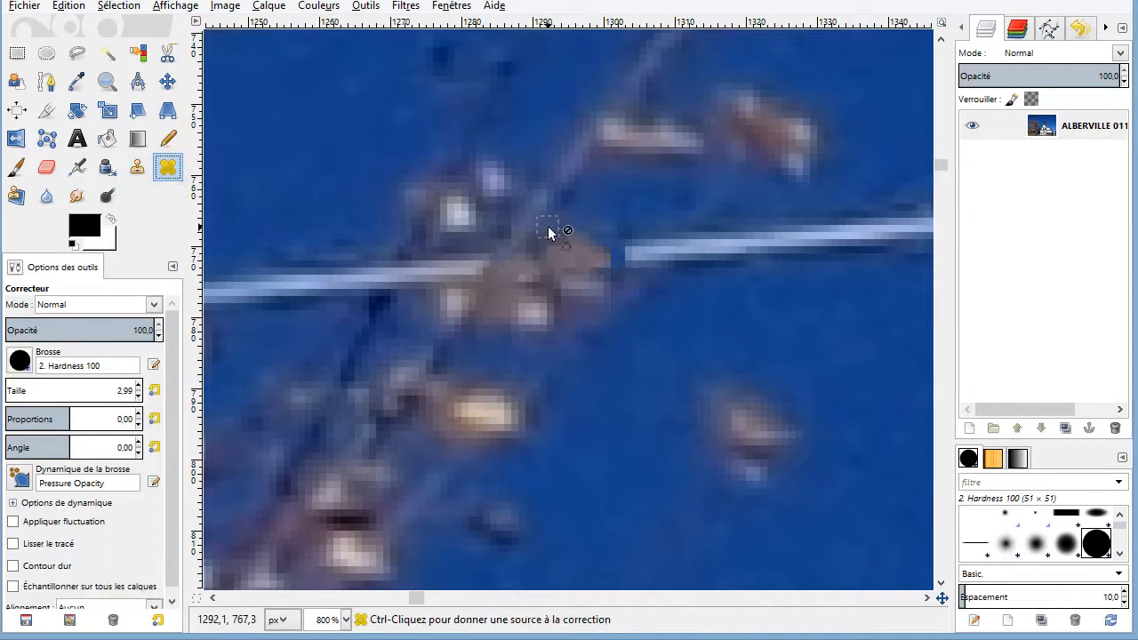
left_click(511, 274, "ctrl")
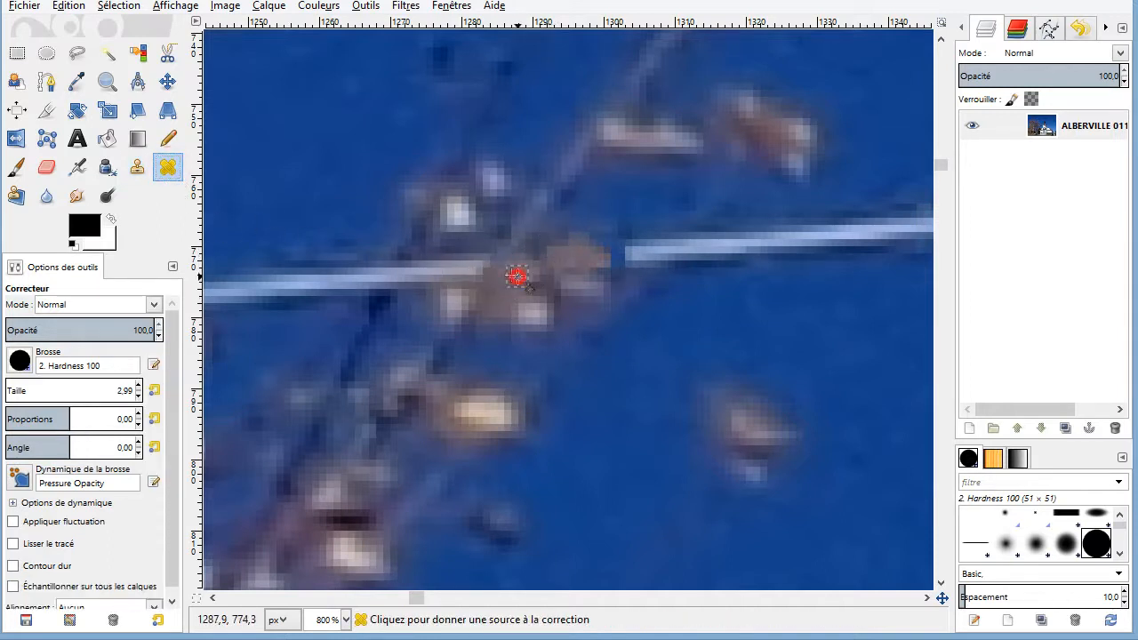
left_click(553, 265)
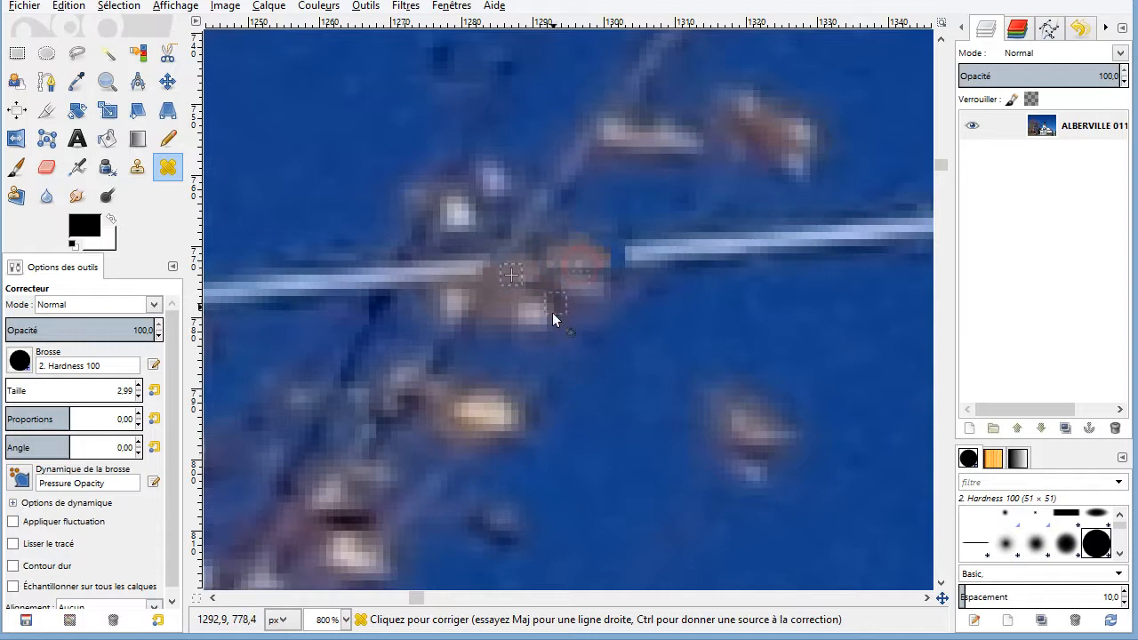
Examine the retouched wire crossing and the wires still running through the autumn tree's branches at different magnifications.
scroll(569, 330, "down", 5)
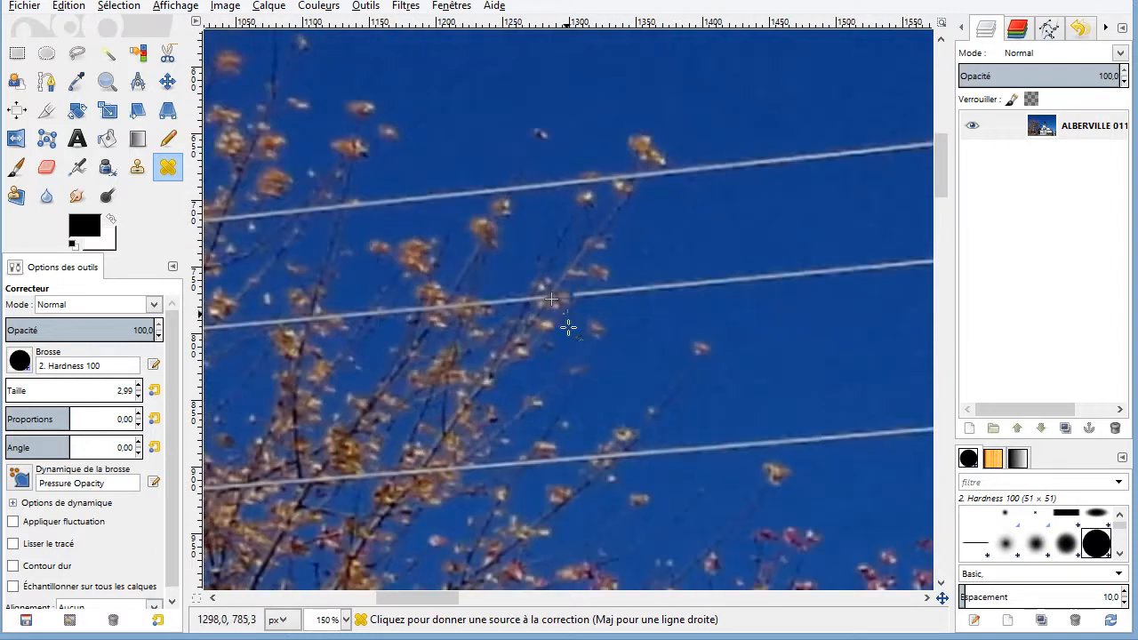
scroll(567, 331, "down", 2)
scroll(566, 332, "up", 4)
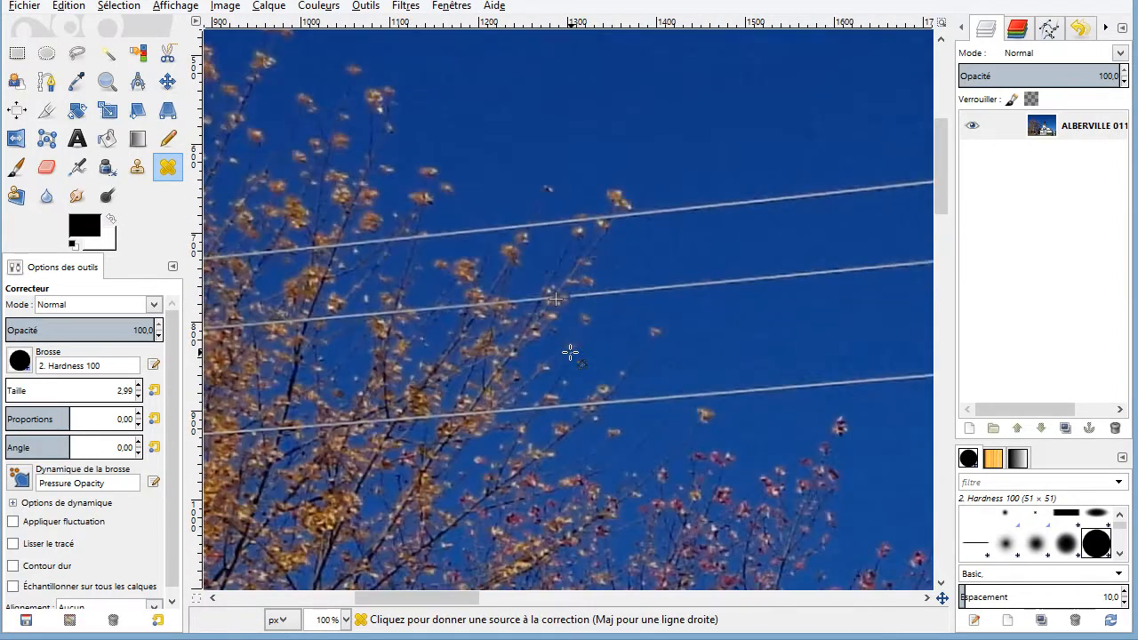
scroll(569, 295, "down", 4)
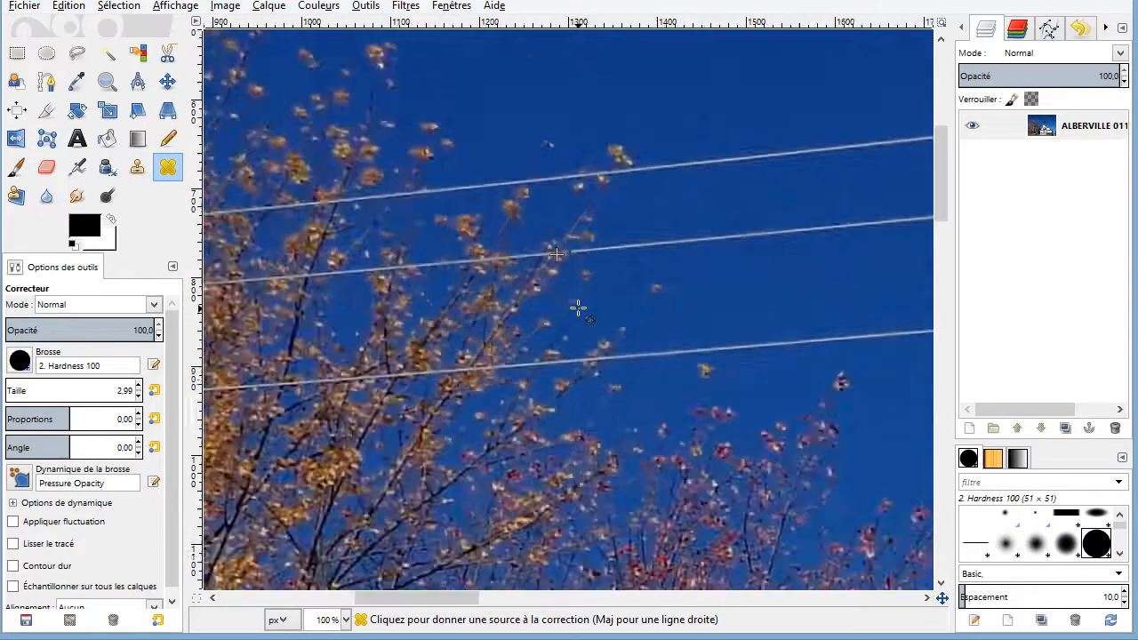
scroll(578, 308, "up", 6)
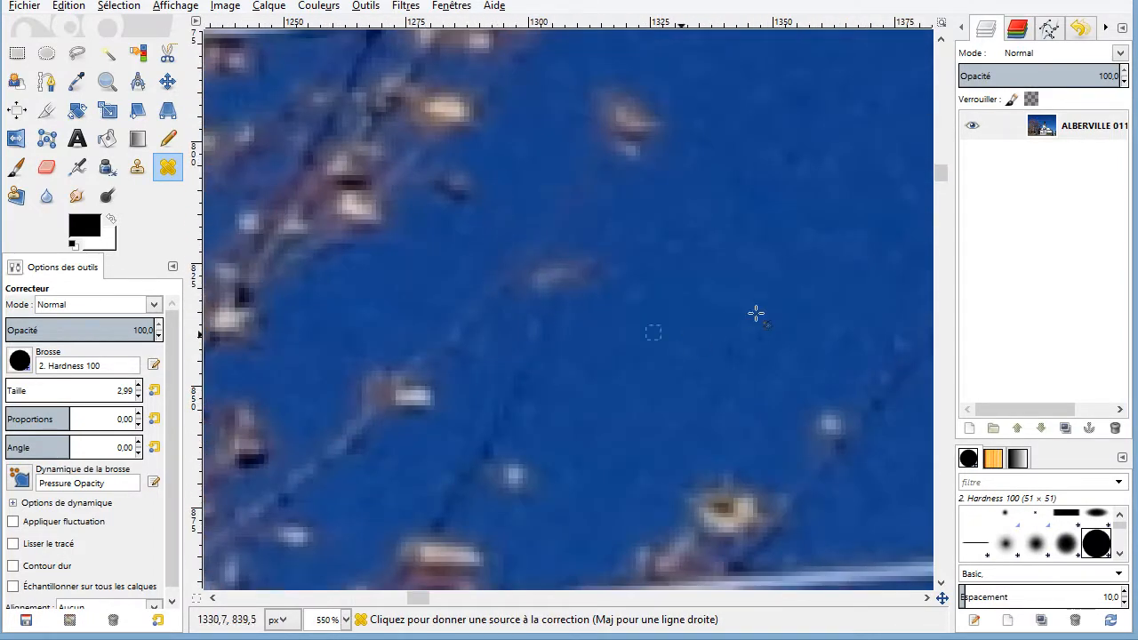
left_click_drag(944, 178, 942, 168)
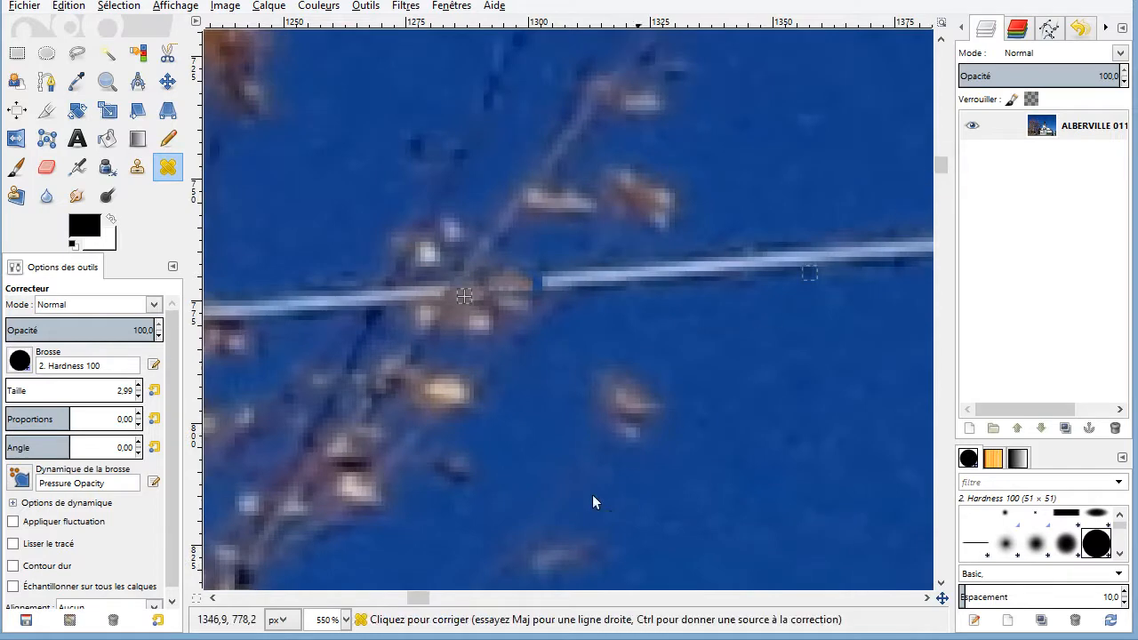
left_click_drag(423, 599, 410, 600)
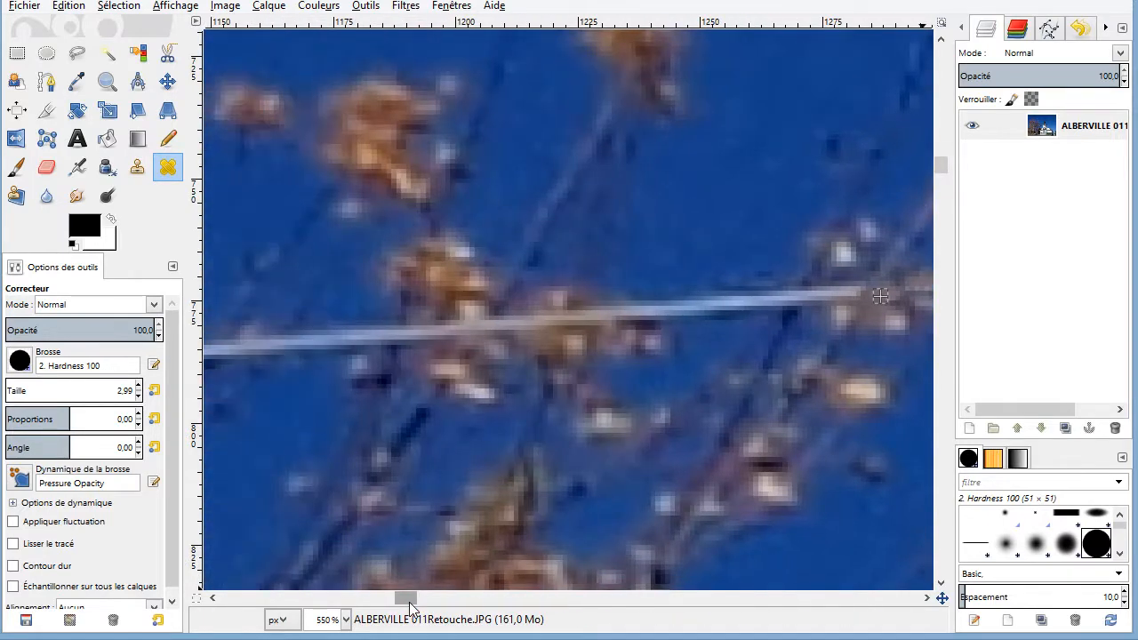
scroll(638, 360, "up", 3)
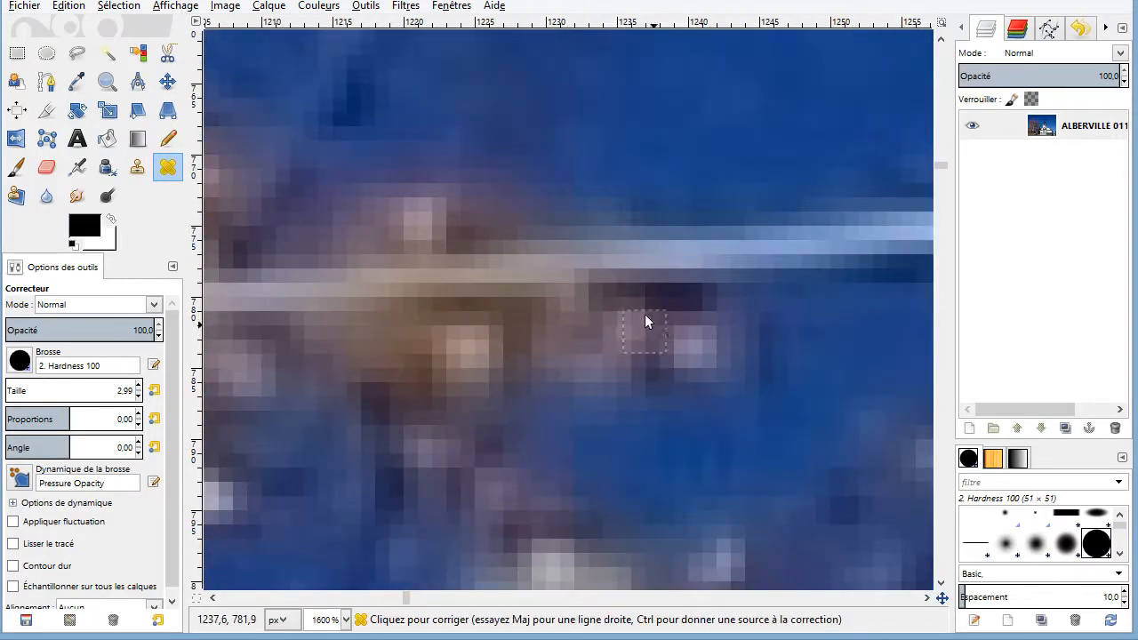
scroll(585, 307, "up", 2)
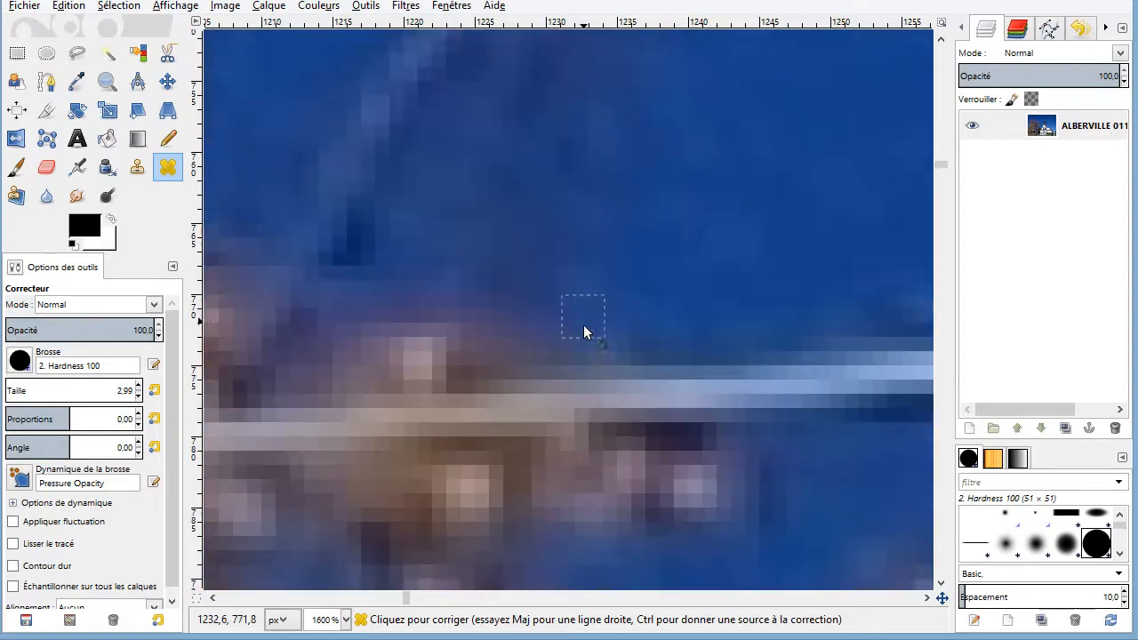
scroll(587, 294, "down", 4)
scroll(600, 231, "down", 5)
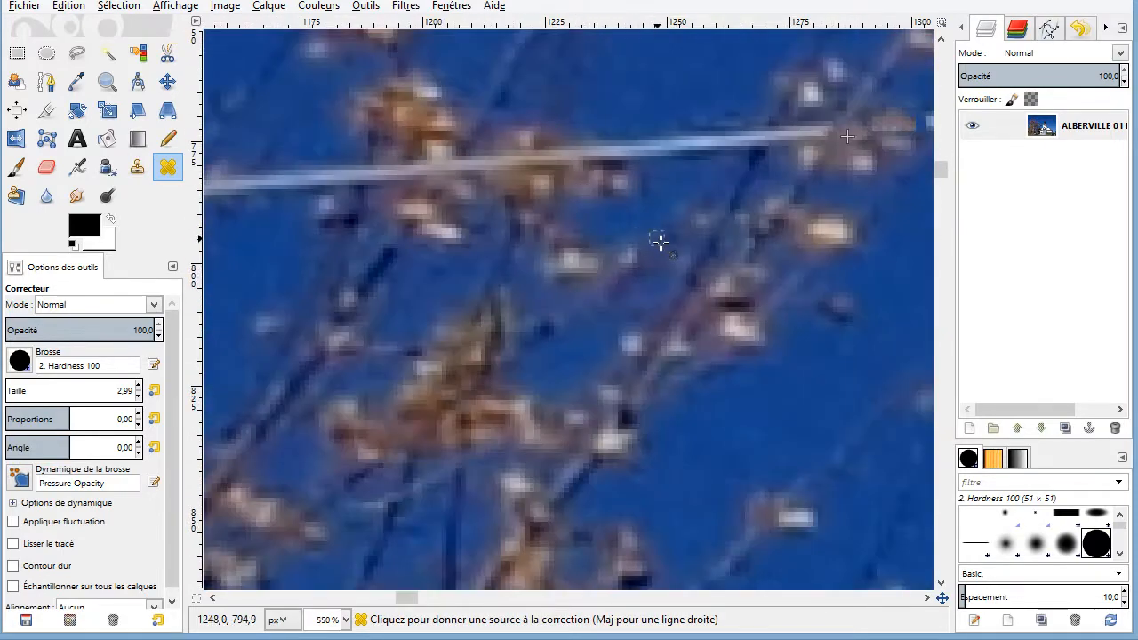
scroll(786, 221, "down", 1)
scroll(782, 200, "up", 3)
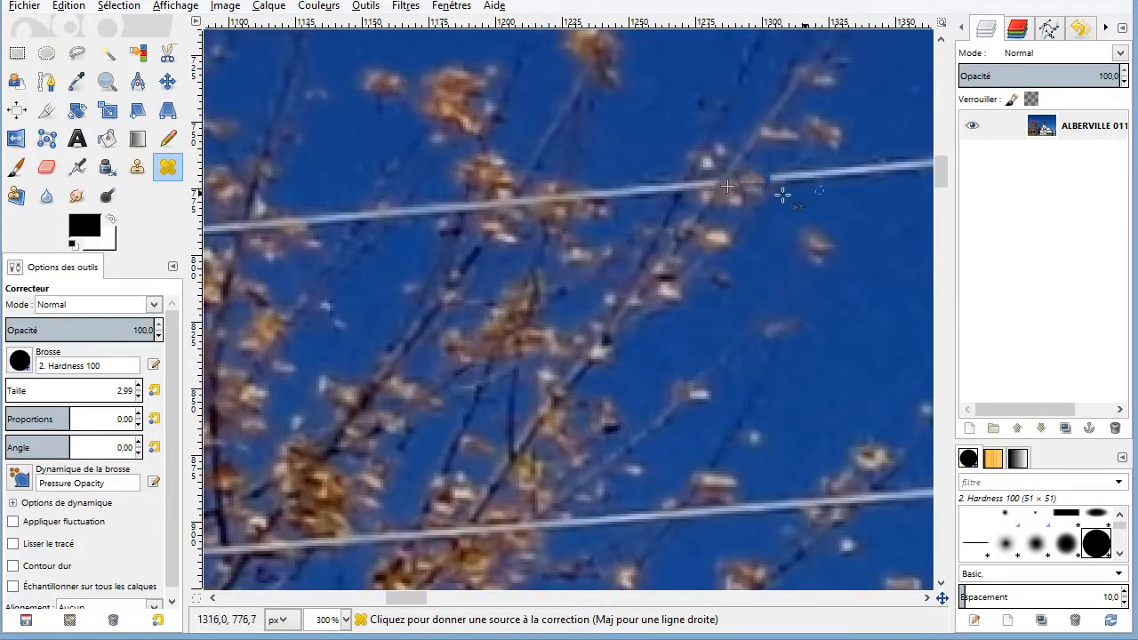
scroll(746, 193, "up", 2)
scroll(700, 178, "down", 2)
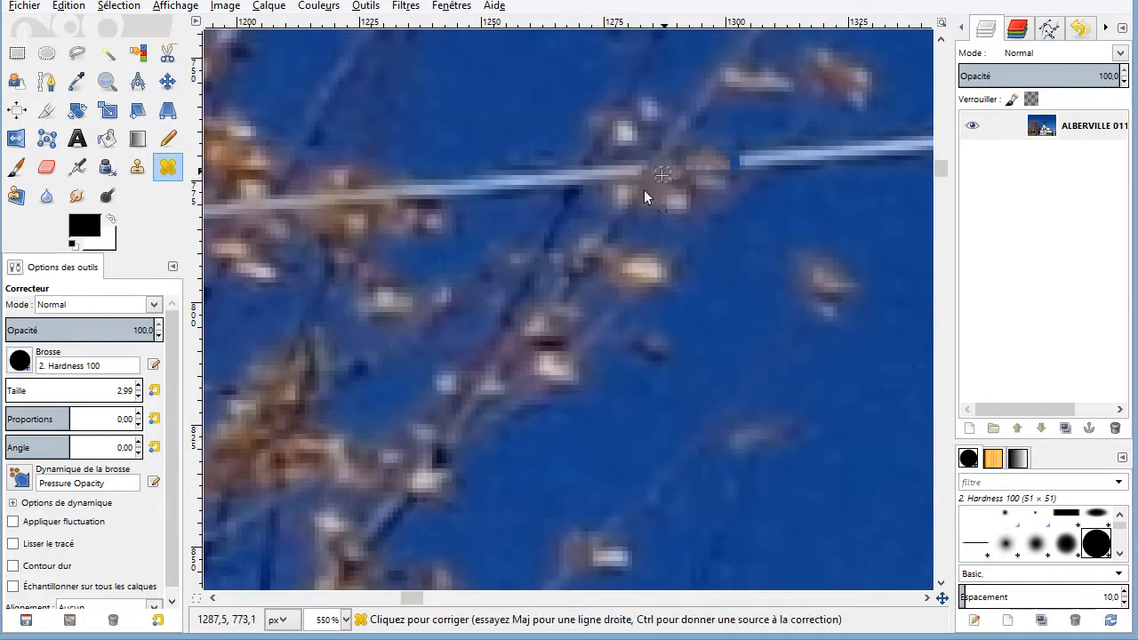
scroll(658, 320, "down", 6)
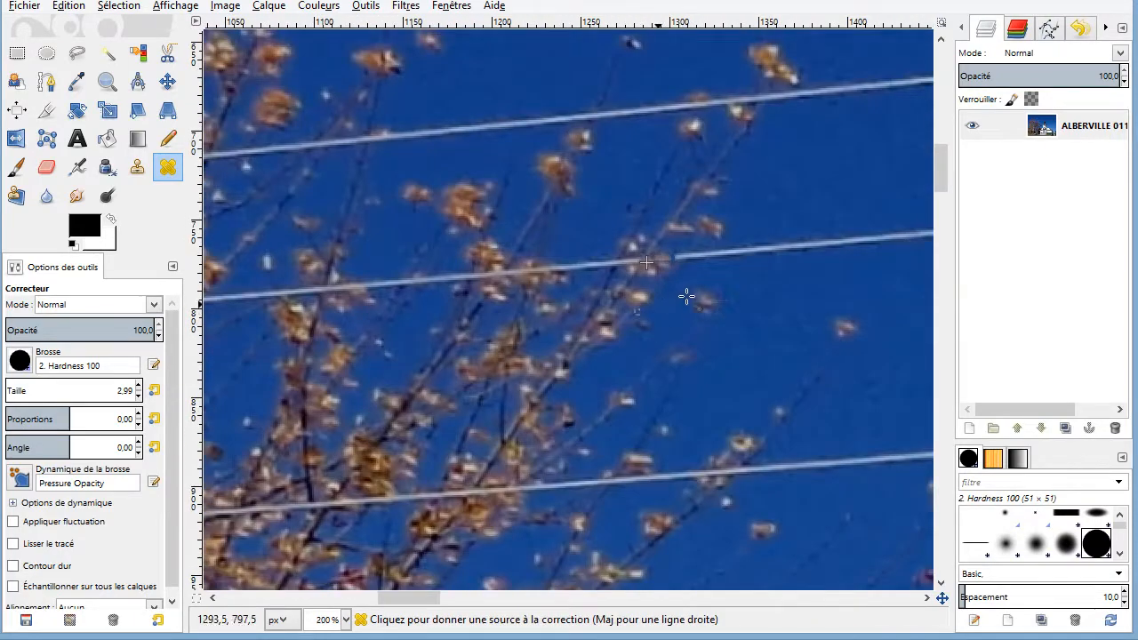
Examine the retouched sky around the steeple's cross and the wires remaining across the whole photo.
mouse_move(485, 601)
left_mouse_down()
mouse_move(727, 605)
mouse_move(755, 490)
left_mouse_up()
scroll(507, 183, "up", 5)
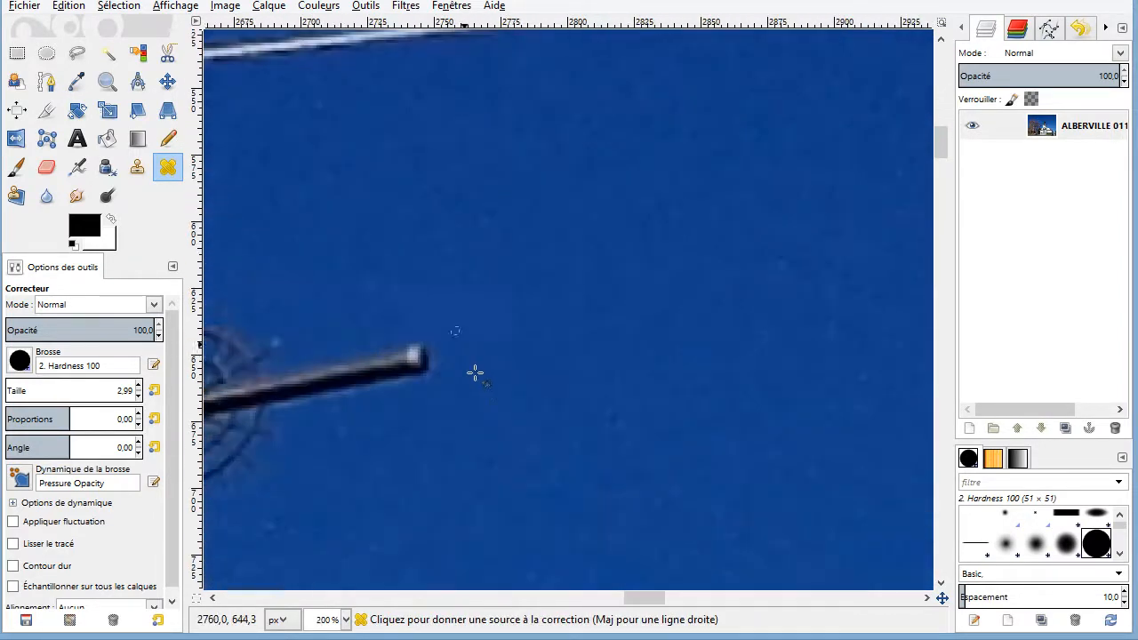
left_click_drag(633, 594, 609, 596)
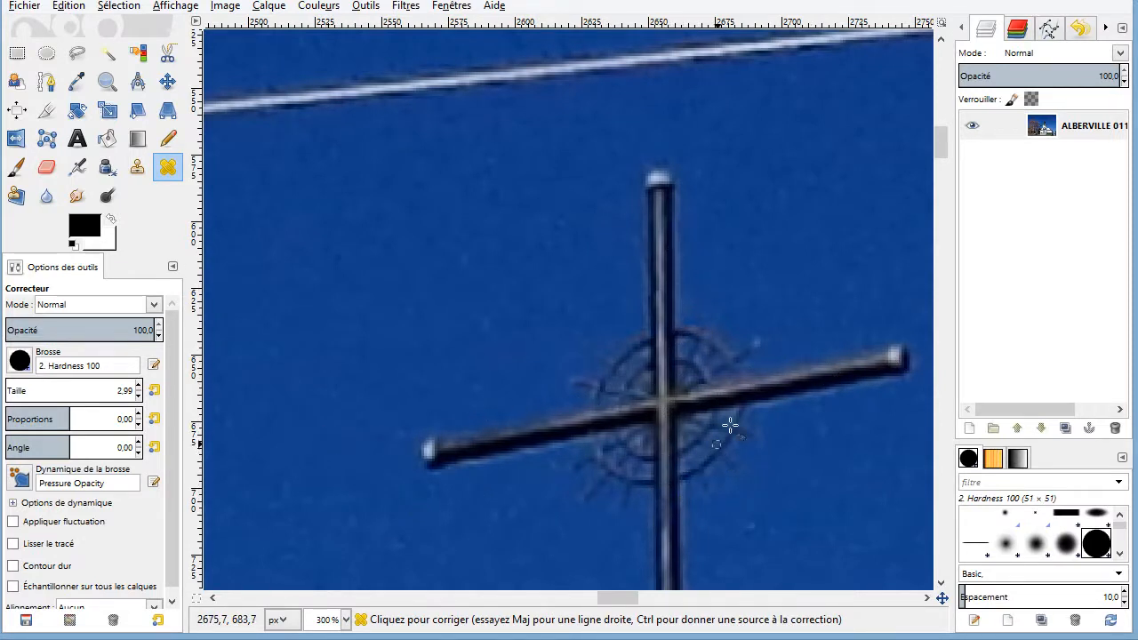
scroll(735, 417, "down", 3)
left_click_drag(600, 605, 636, 605)
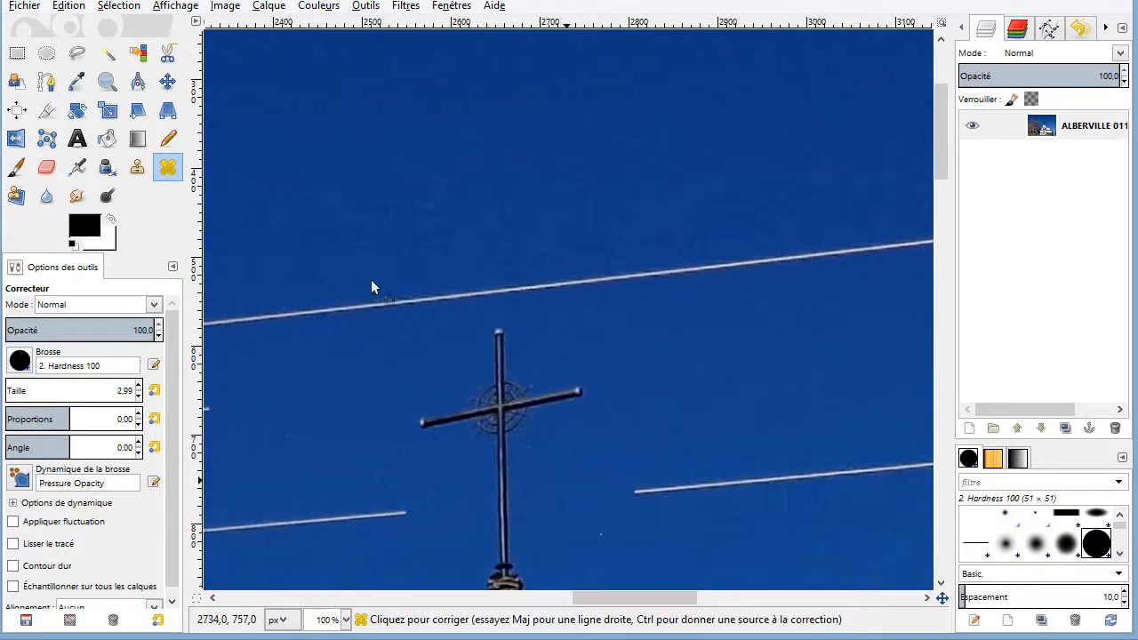
left_click(167, 168)
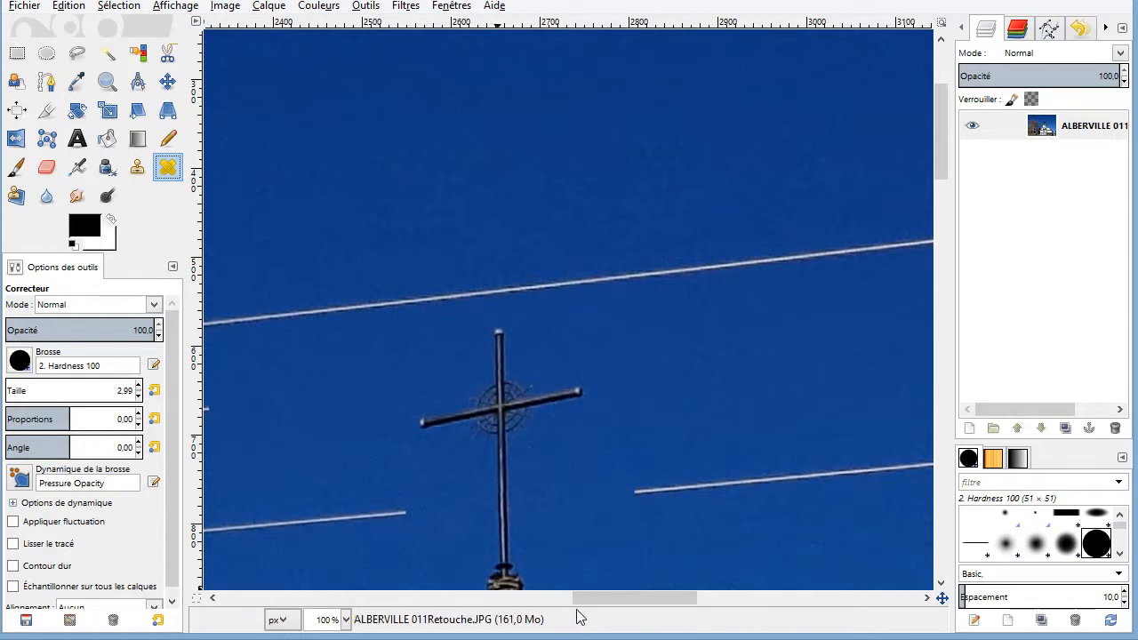
left_click_drag(605, 597, 559, 515)
scroll(608, 335, "down", 3)
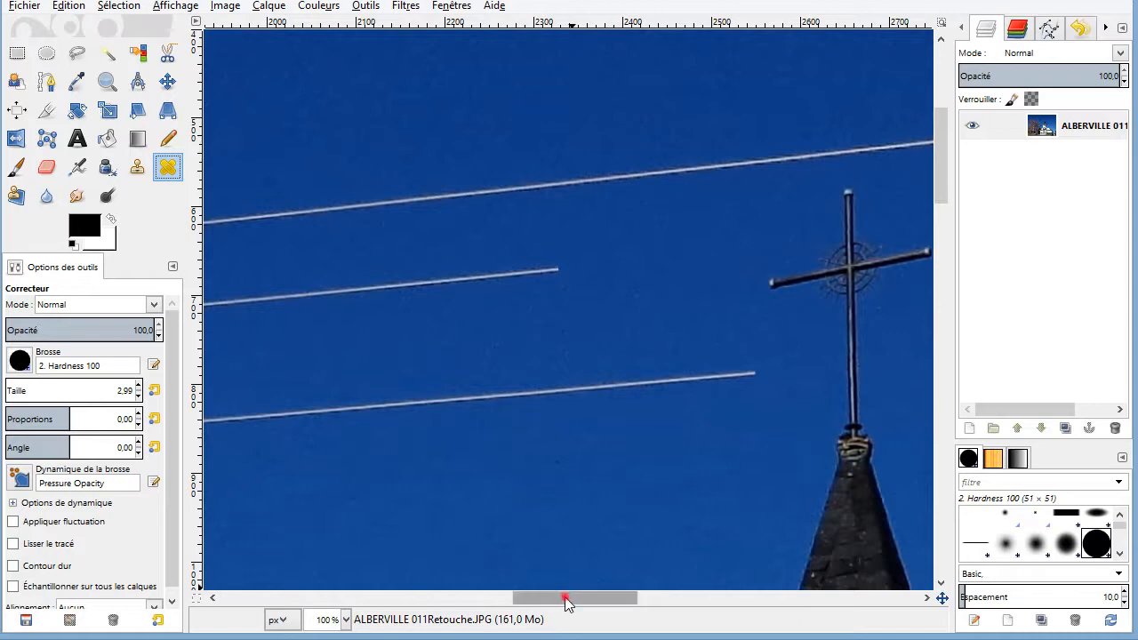
left_click_drag(564, 599, 530, 601)
scroll(585, 351, "down", 4)
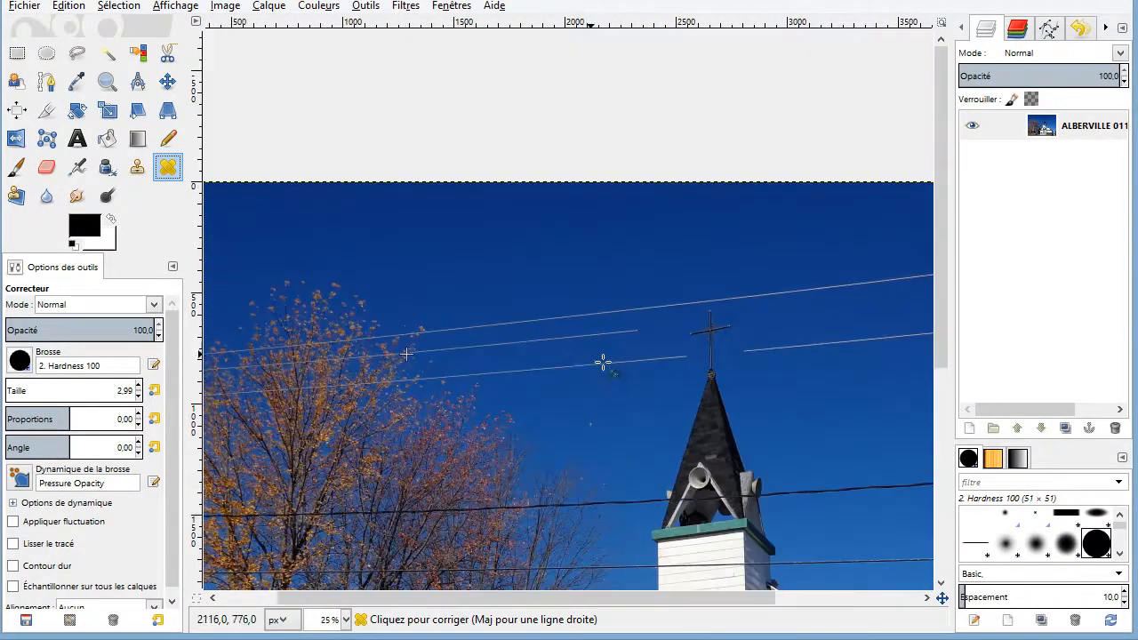
scroll(684, 423, "down", 5)
scroll(684, 422, "up", 3)
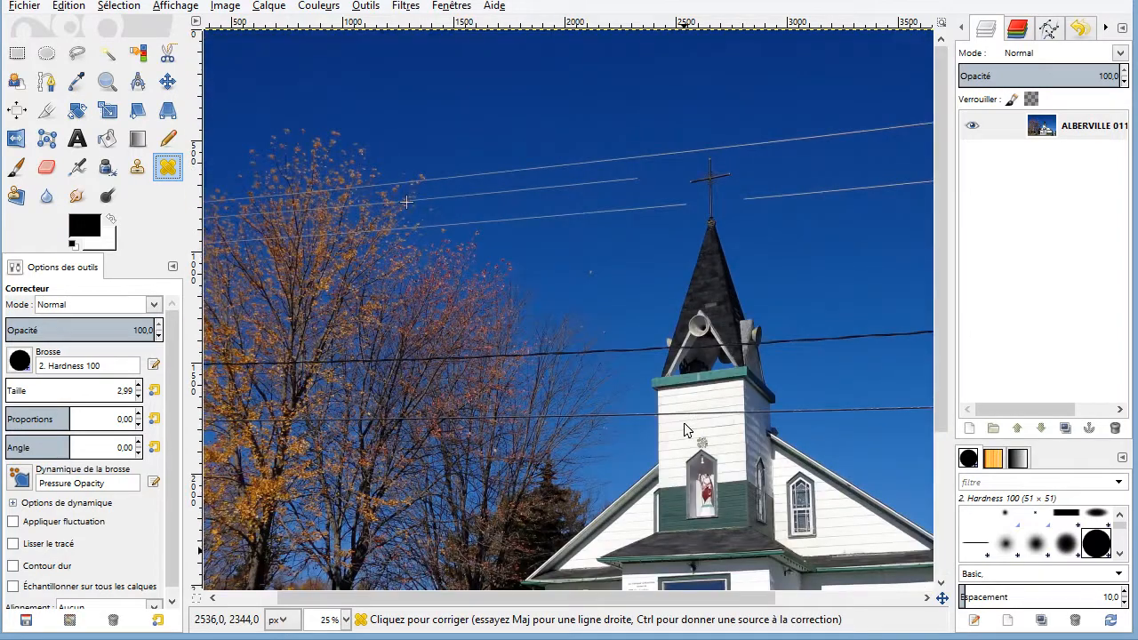